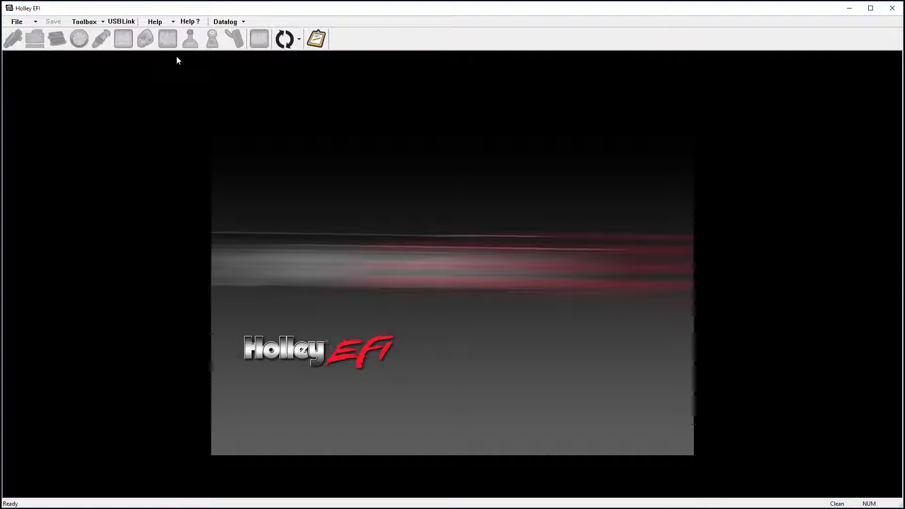
Step: Open the MPI36SB215HE global folder from Program Files (x86)\Holley\EFI V1\Global Folders\Base Cals
click(173, 23)
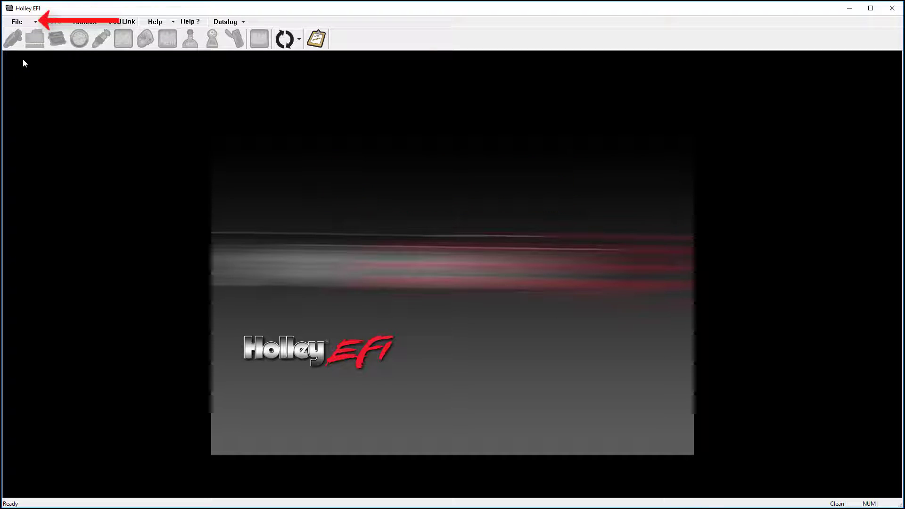
click(36, 20)
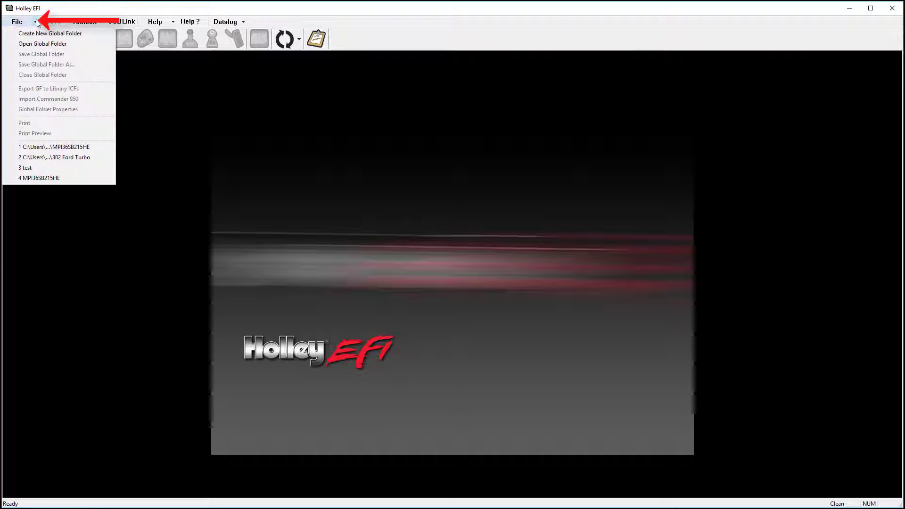
click(42, 44)
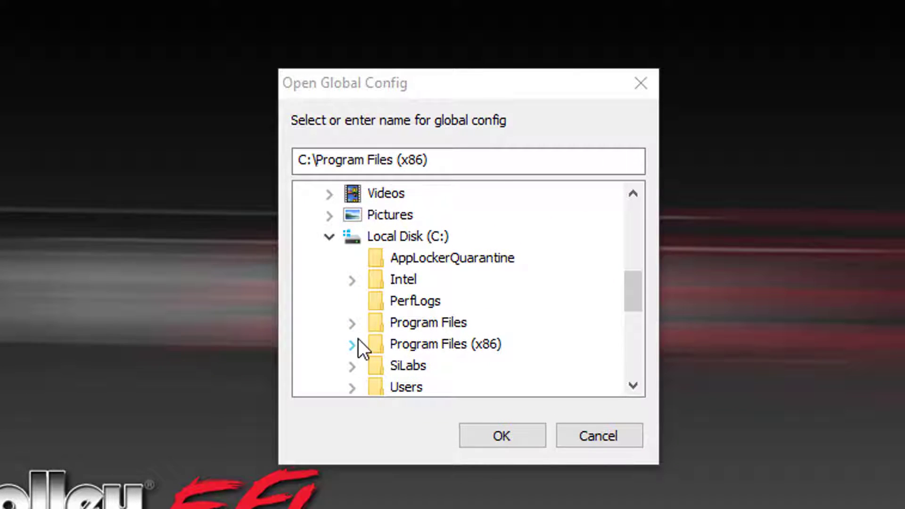
click(358, 346)
double_click(401, 349)
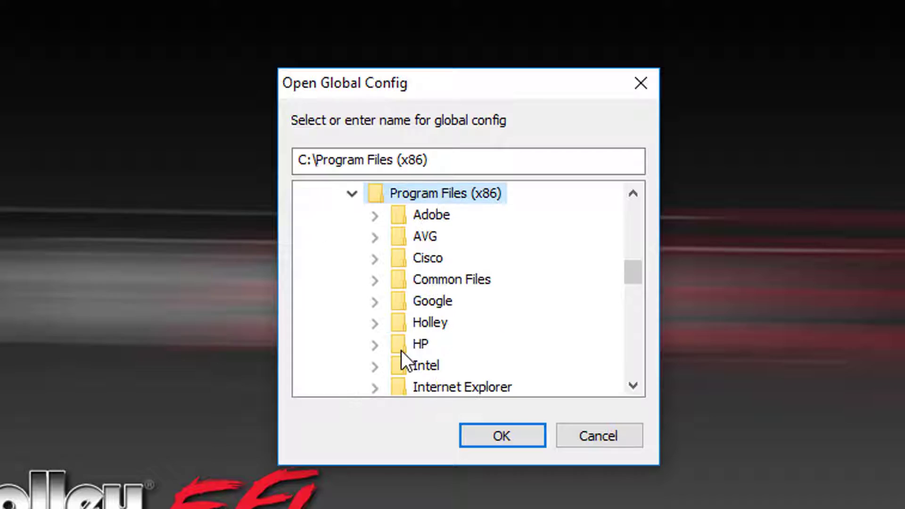
double_click(421, 325)
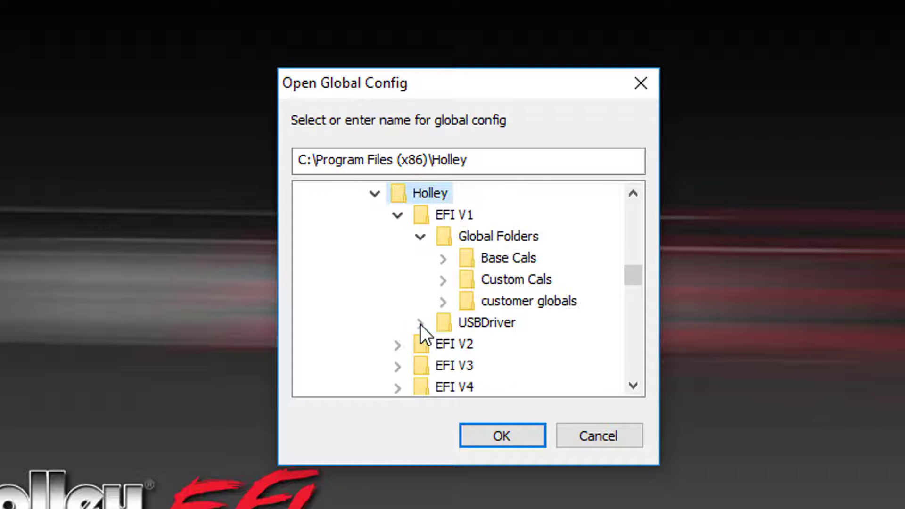
double_click(475, 264)
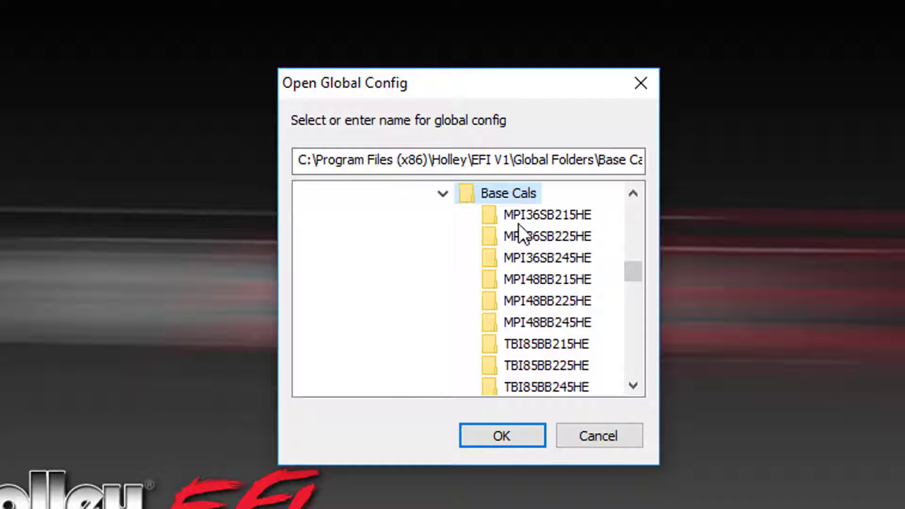
click(521, 214)
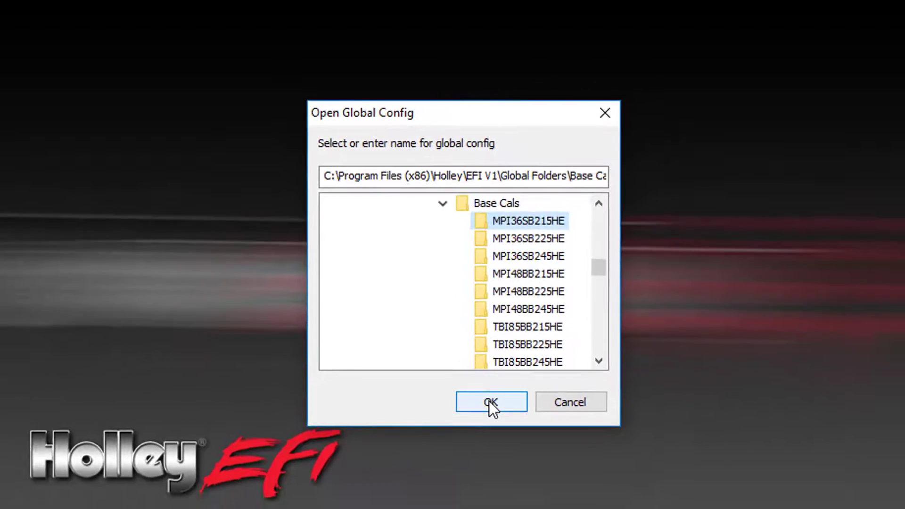
click(490, 402)
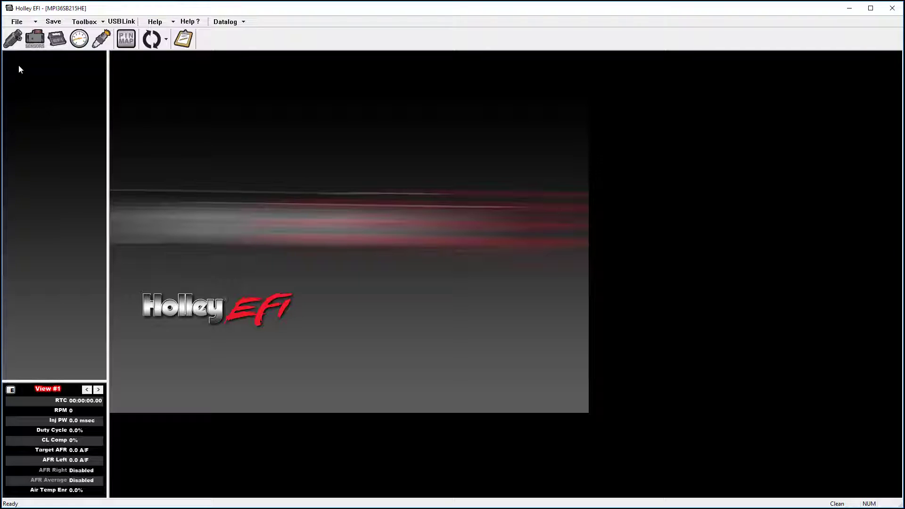
Step: Save the global folder as 'test' under EFI V1's Global Folders, creating the new folder
click(22, 23)
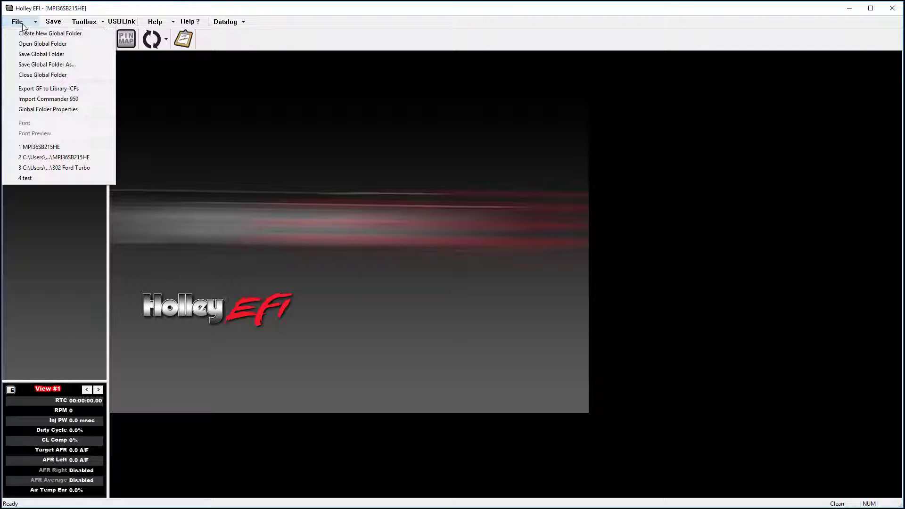
click(52, 65)
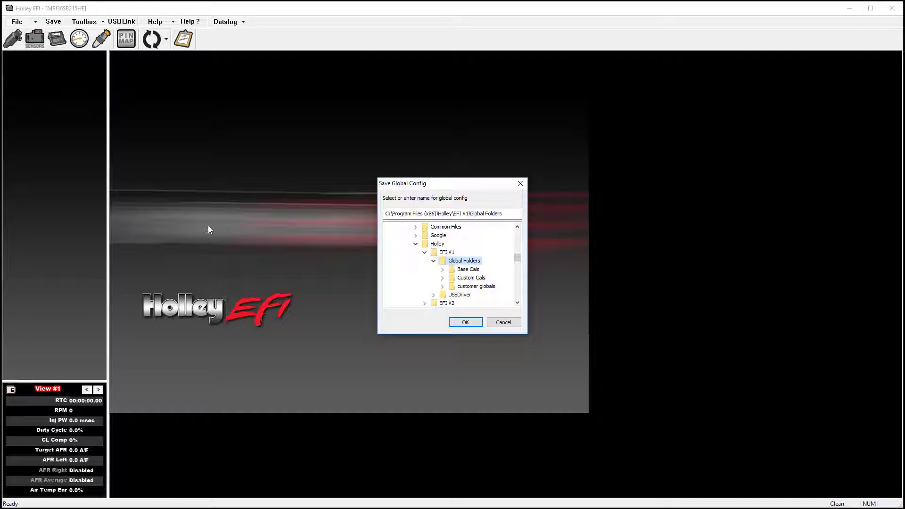
click(511, 213)
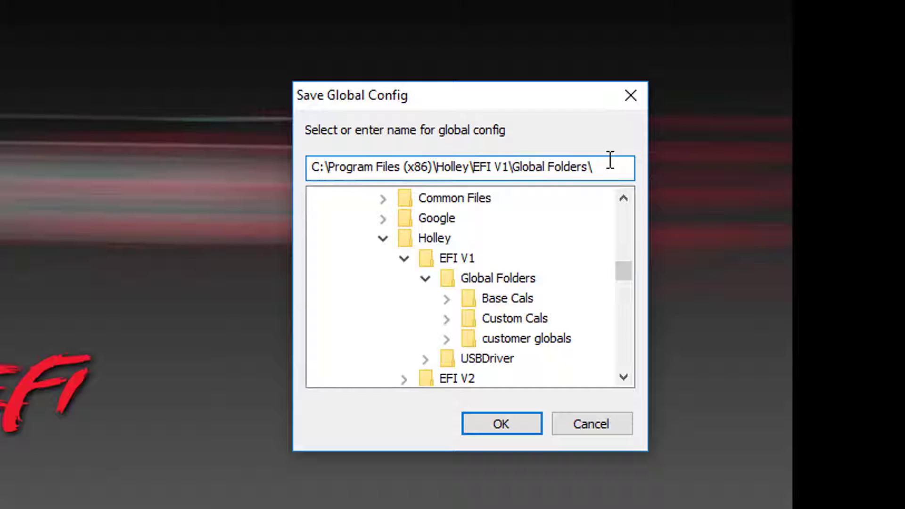
text(test)
click(507, 426)
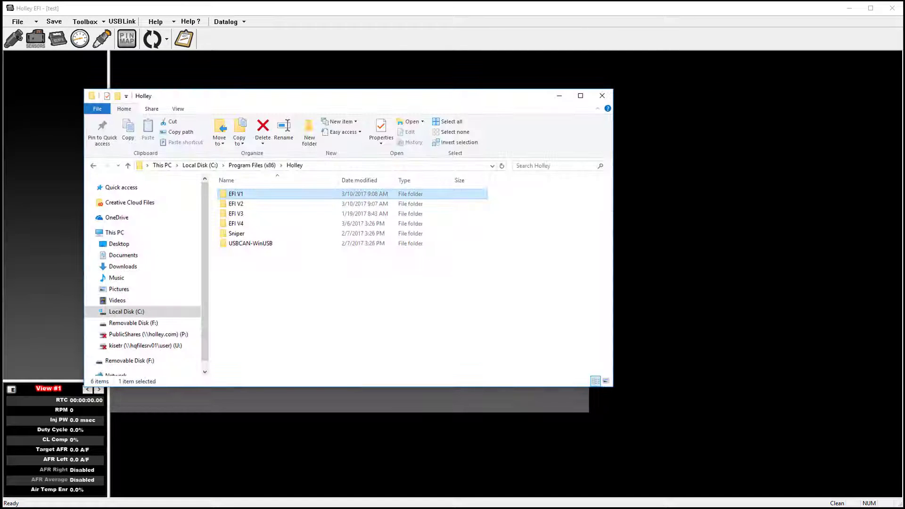
Step: Check the EFI V1 folder's Security permissions for the Administrators group
right_click(253, 196)
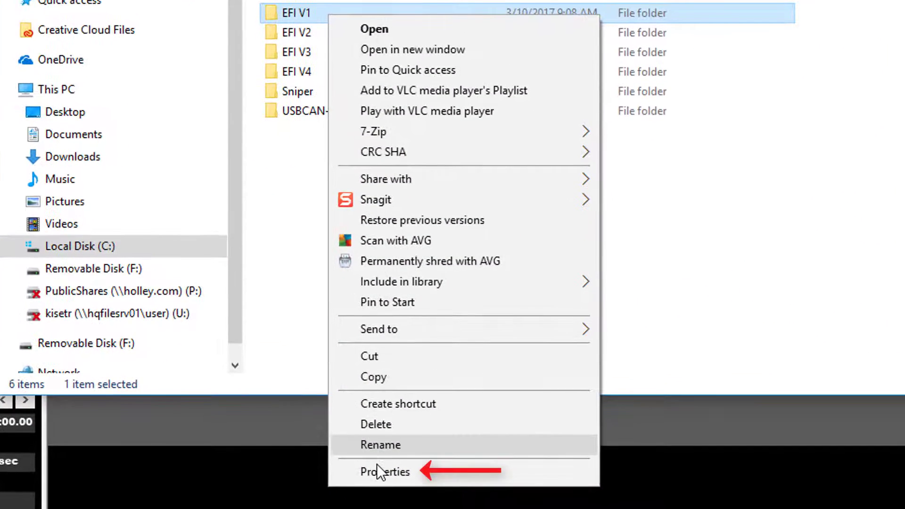
click(376, 473)
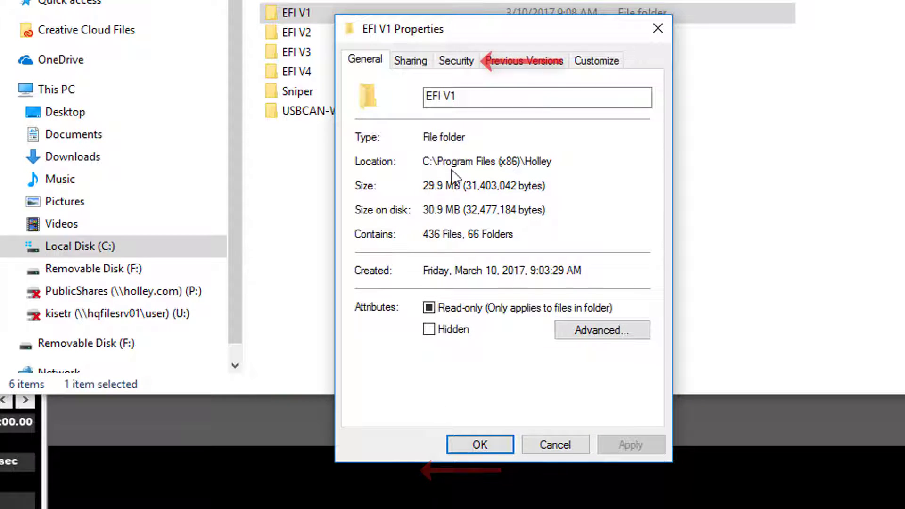
click(465, 59)
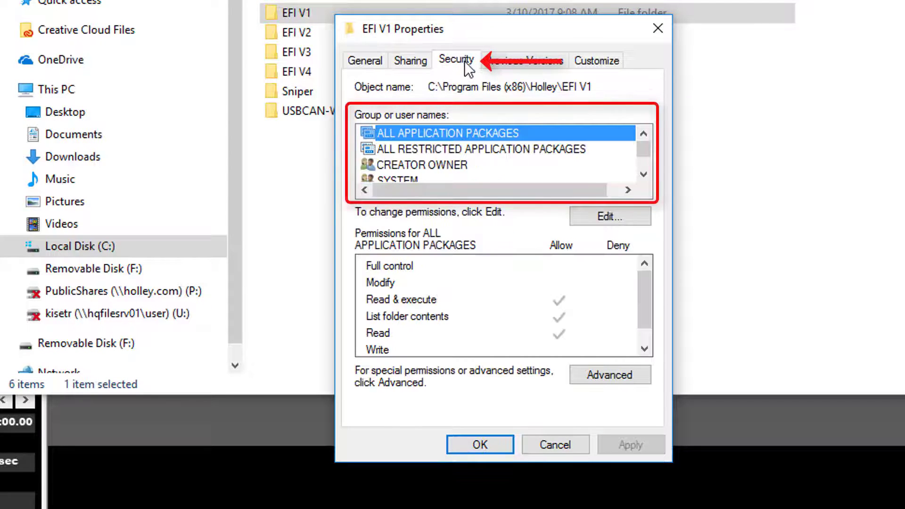
mouse_move(638, 146)
mouse_down()
mouse_move(640, 171)
mouse_move(553, 149)
mouse_up()
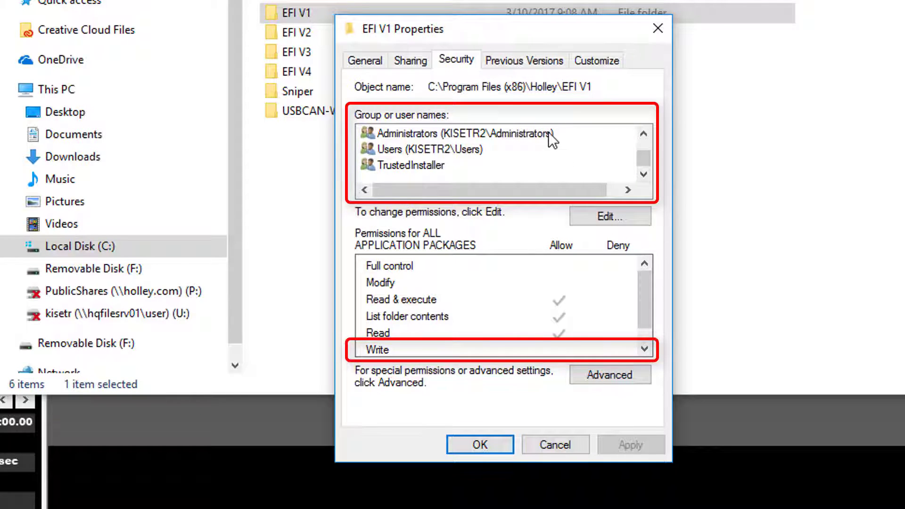
click(548, 133)
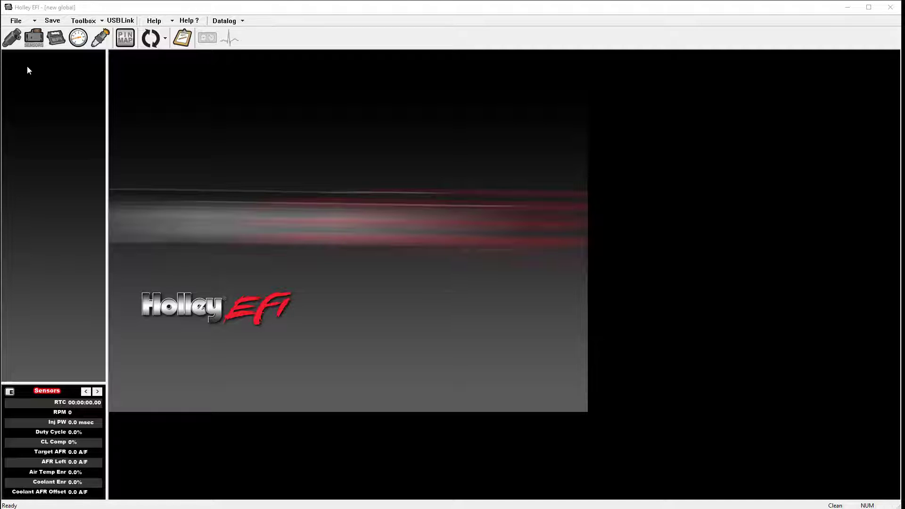
Step: In the Open Global Folder dialog, look inside Base Cals, then return to Global Folders
click(16, 21)
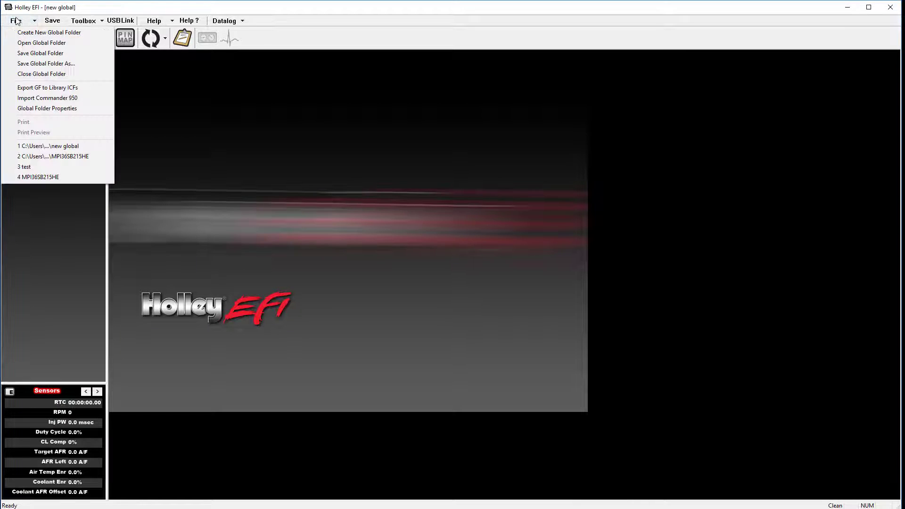
click(42, 43)
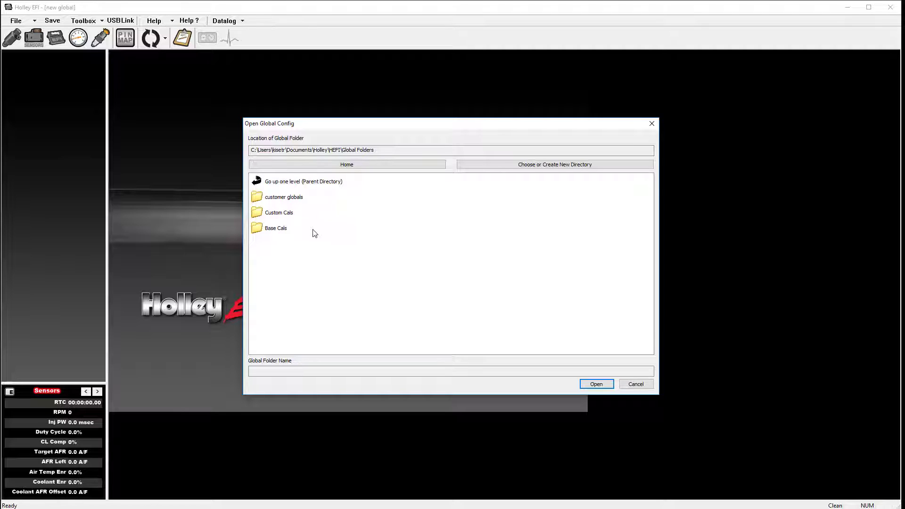
click(280, 229)
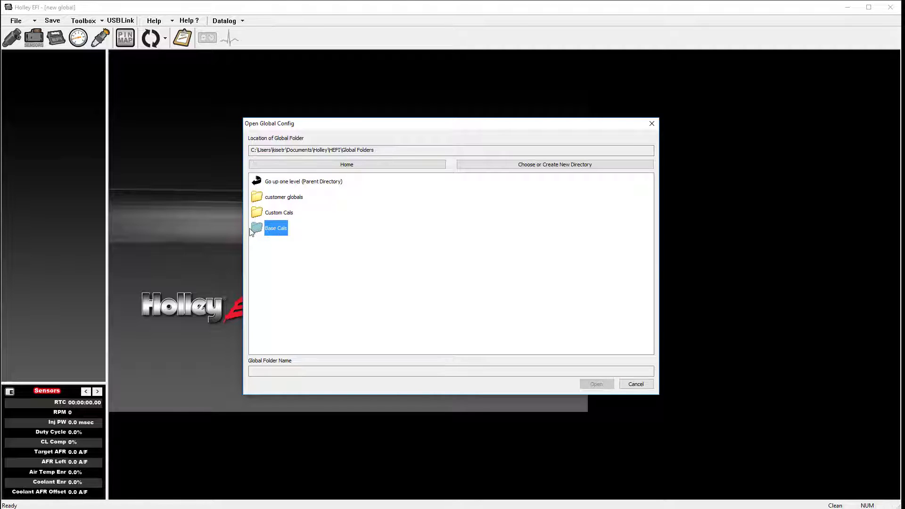
double_click(257, 230)
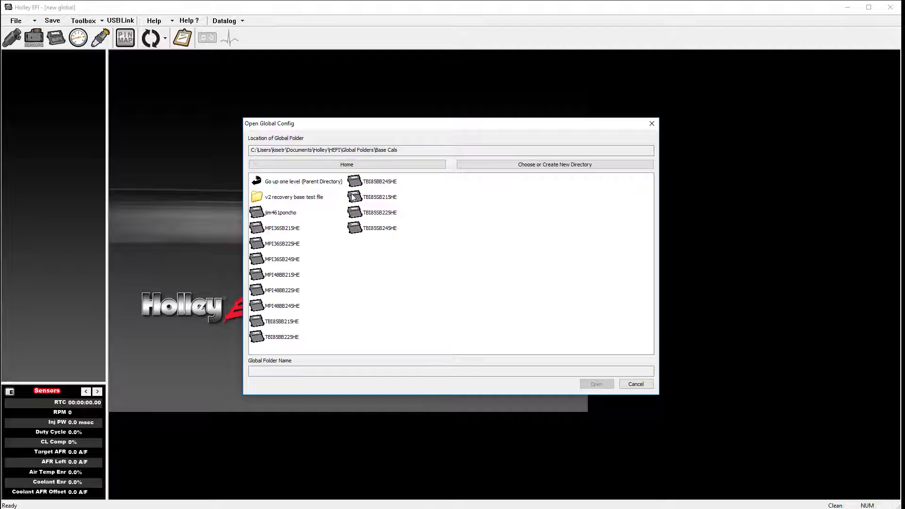
click(333, 166)
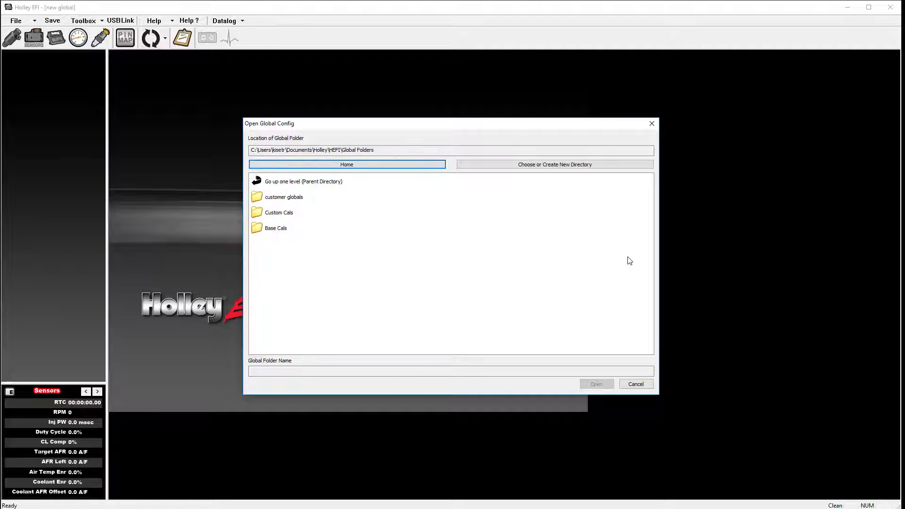
Step: Dismiss the directory browser and open MPI36SB215HE from the Base Cals folder
click(623, 167)
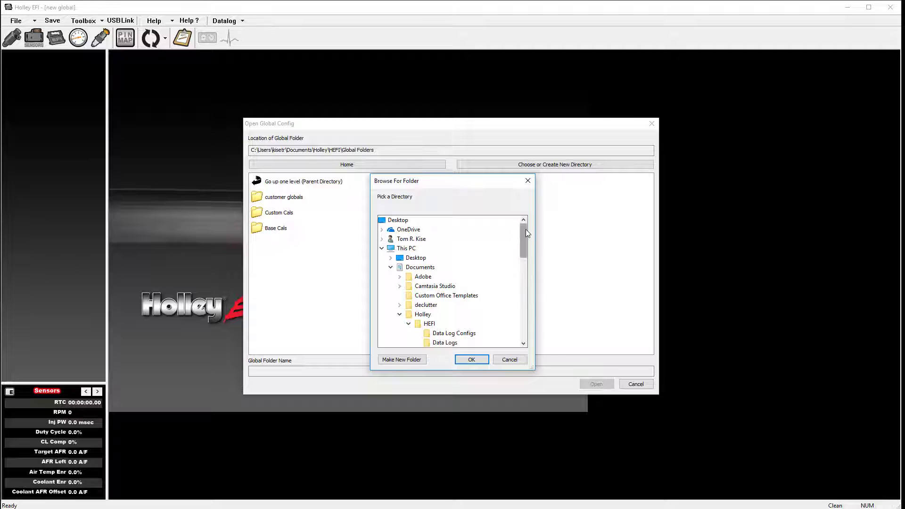
scroll(525, 229, down, 4)
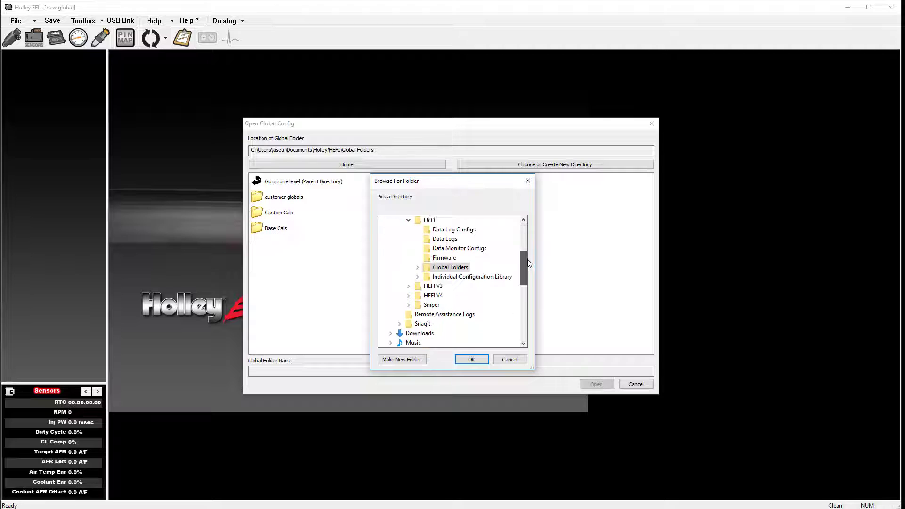
click(527, 184)
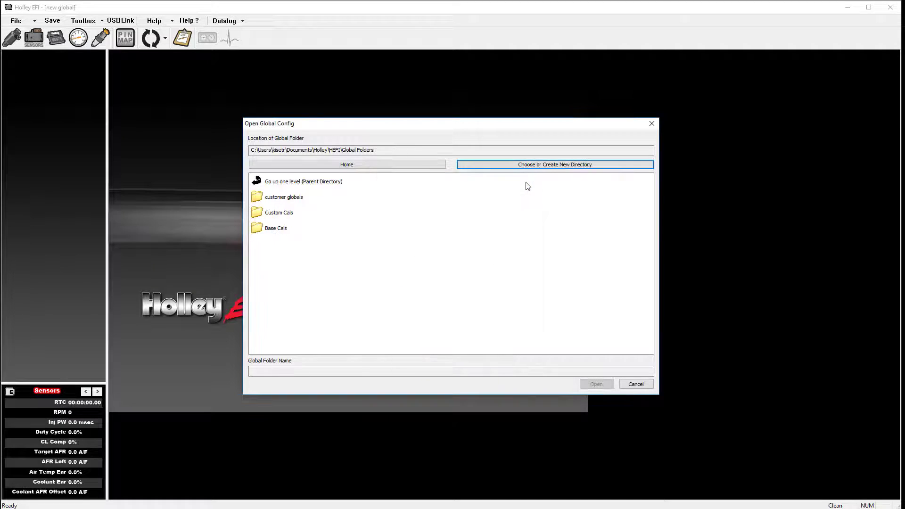
double_click(281, 230)
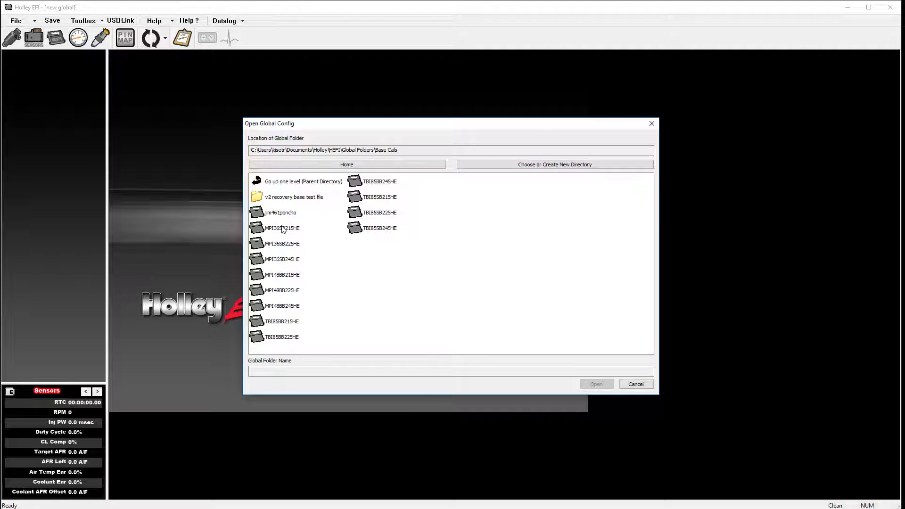
click(283, 229)
double_click(284, 229)
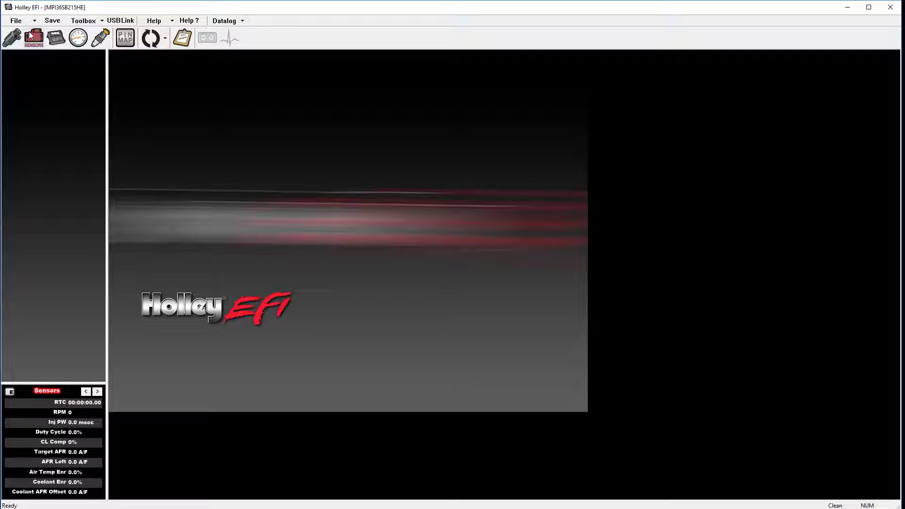
Step: Save the global folder as 'test' at the top Global Folders level, then open File Explorer
click(15, 21)
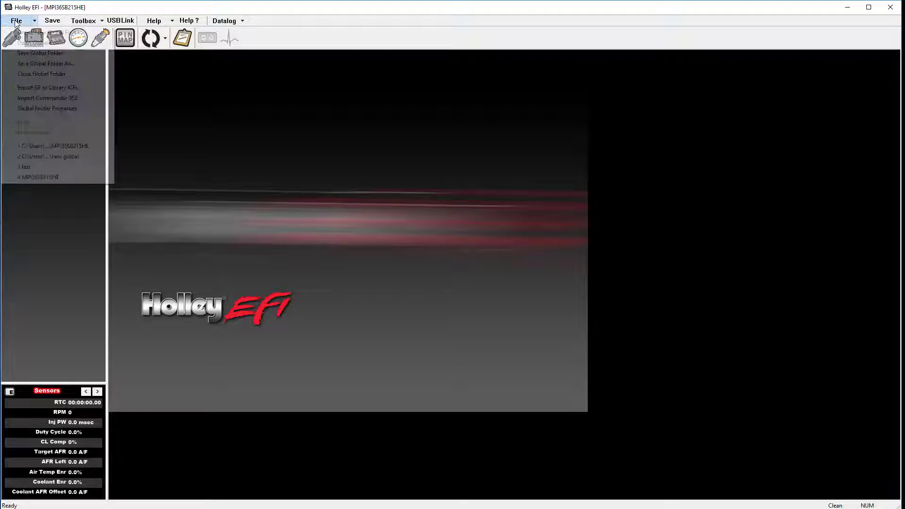
click(53, 66)
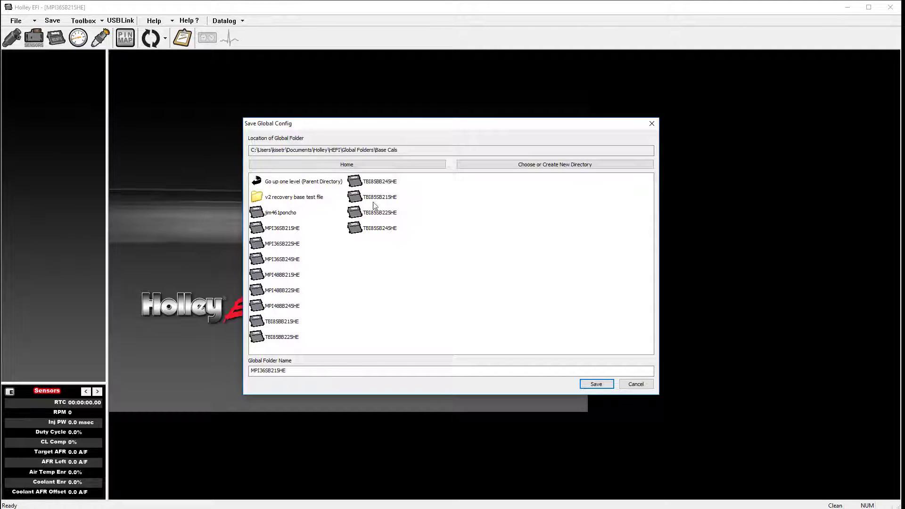
click(365, 166)
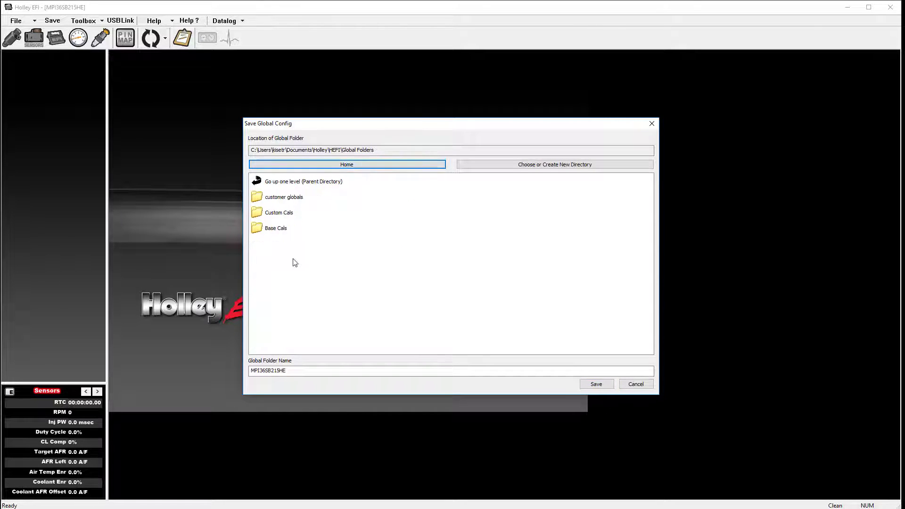
click(291, 373)
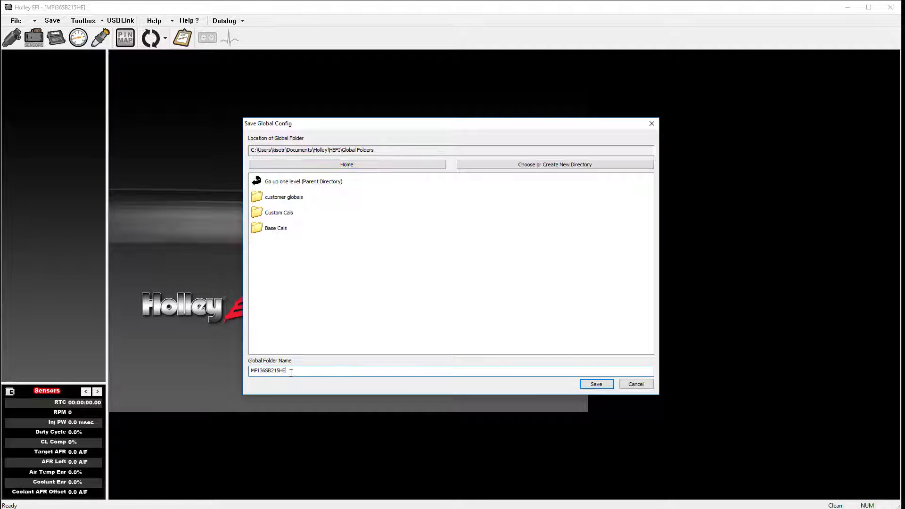
drag(291, 372, 233, 363)
text(test)
key(Return)
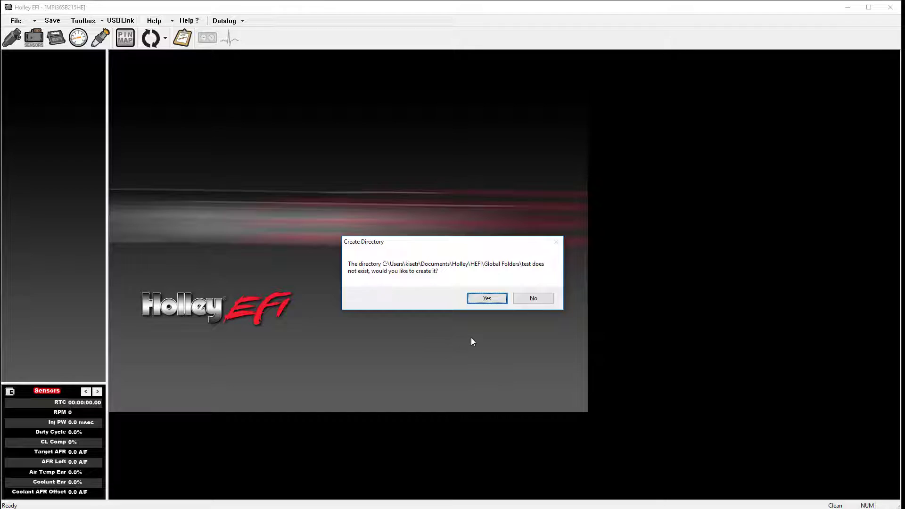
click(487, 298)
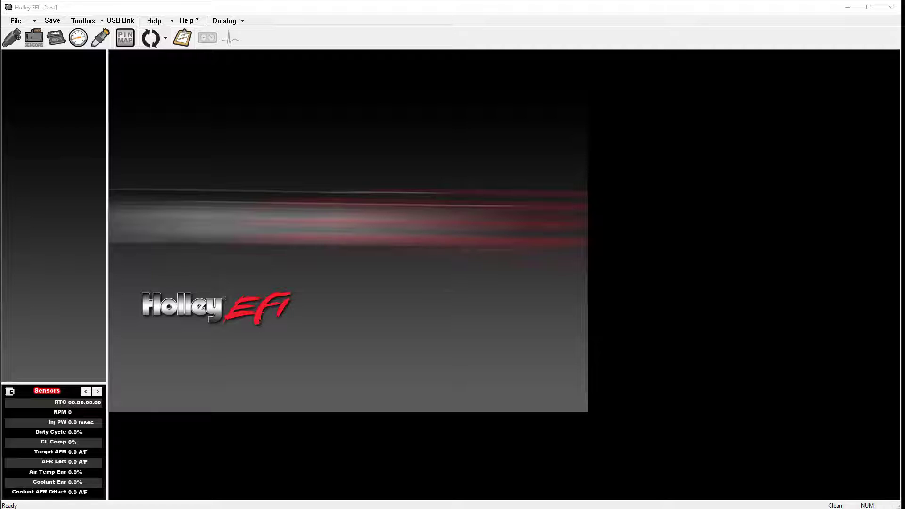
key(super+e)
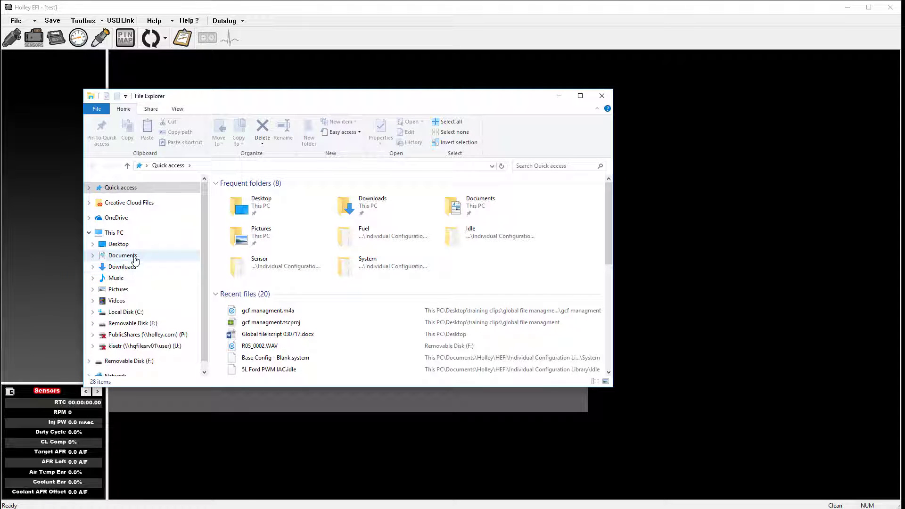
Step: Browse Documents > Holley > HEFI > Global Folders > Base Cals > MPI36SB215HE in Explorer
click(122, 255)
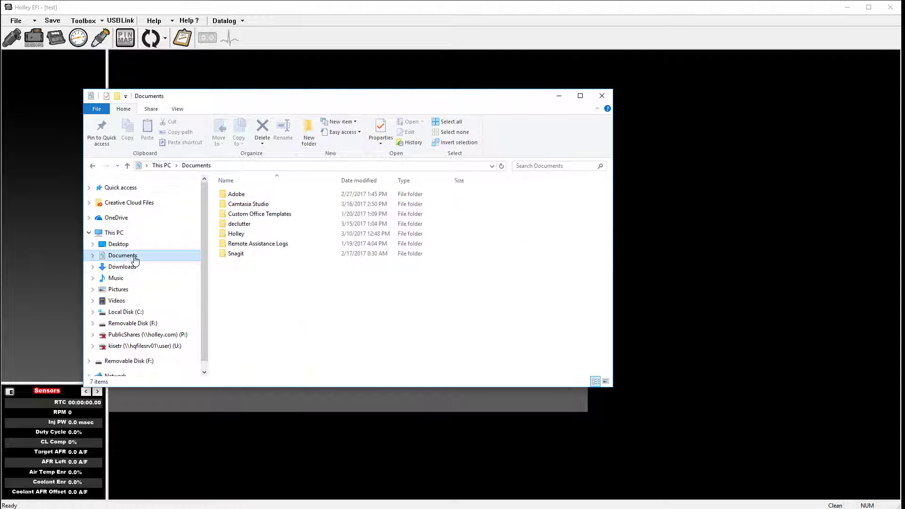
double_click(232, 234)
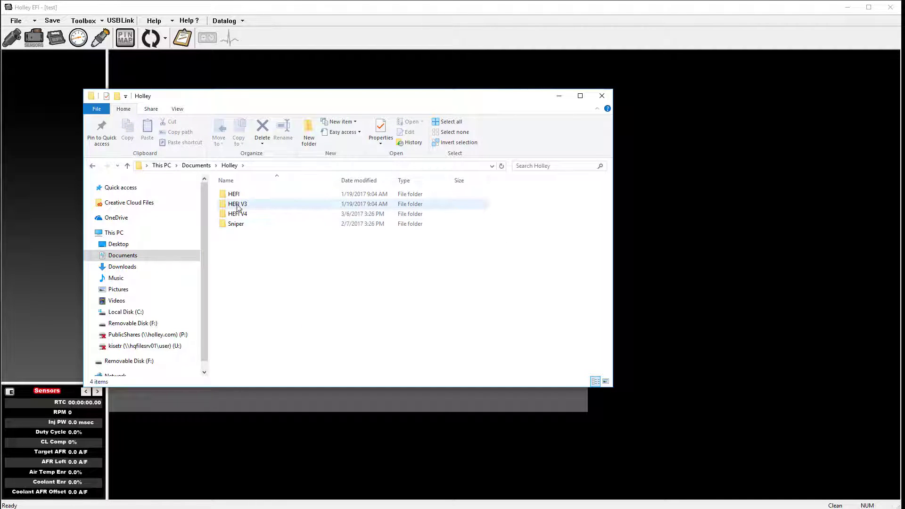
double_click(239, 194)
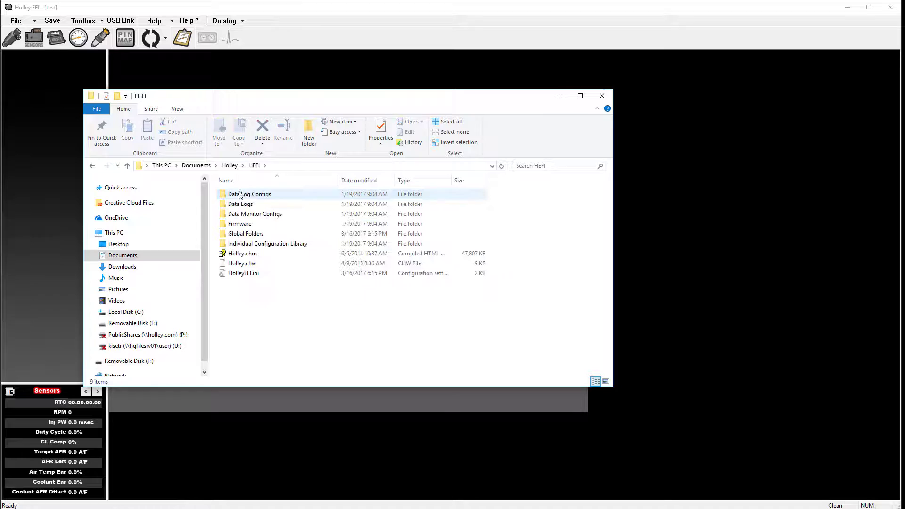
click(257, 234)
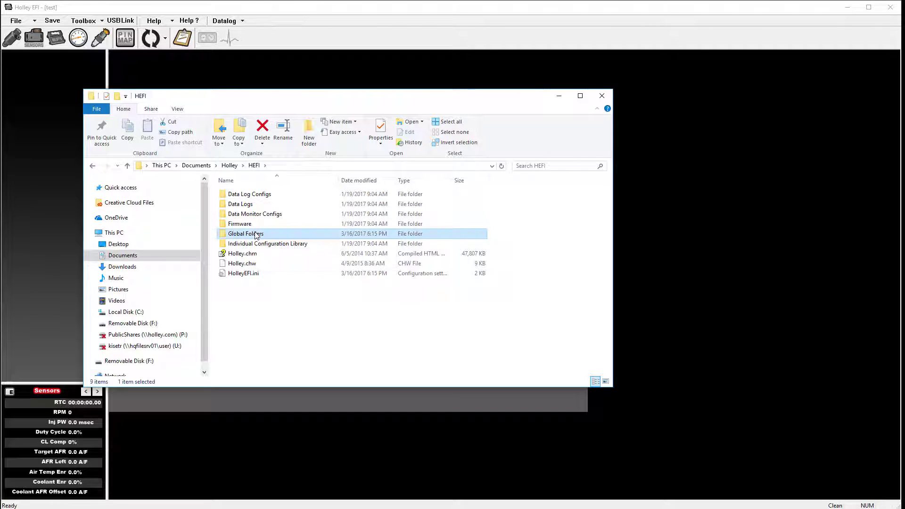
double_click(257, 234)
click(245, 197)
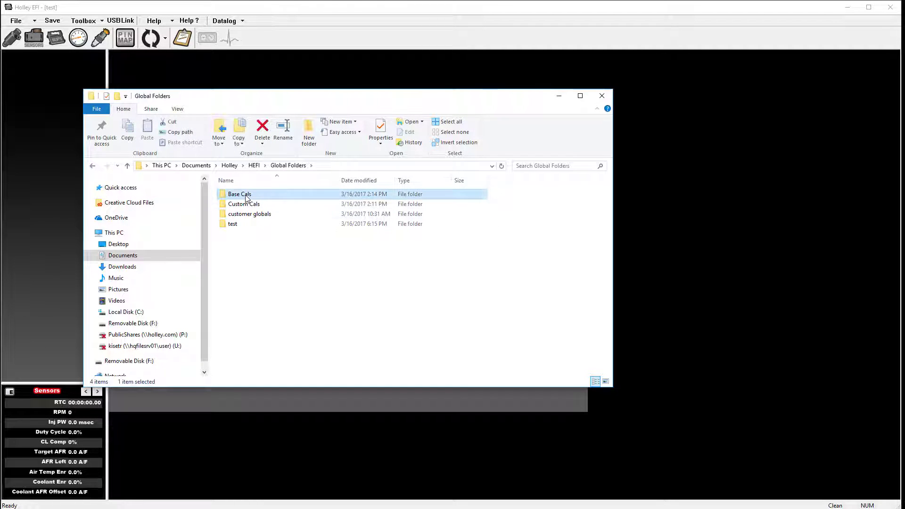
double_click(245, 197)
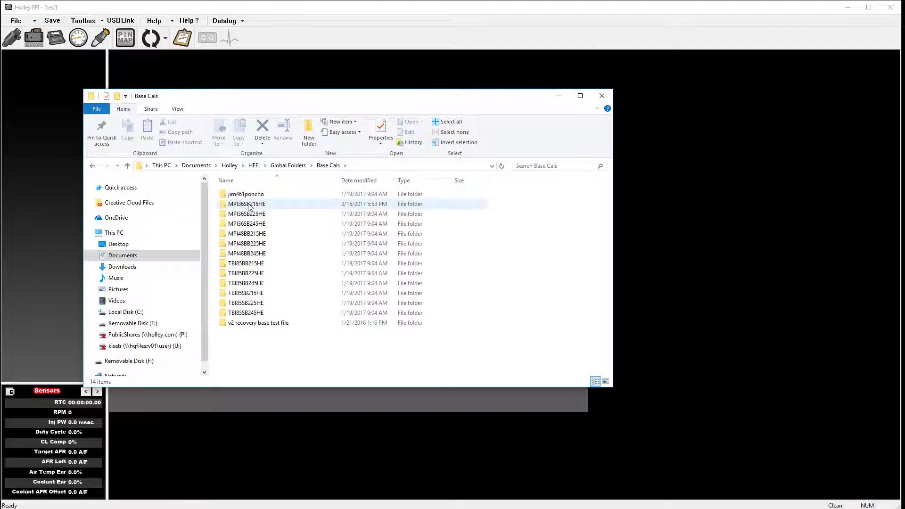
double_click(249, 205)
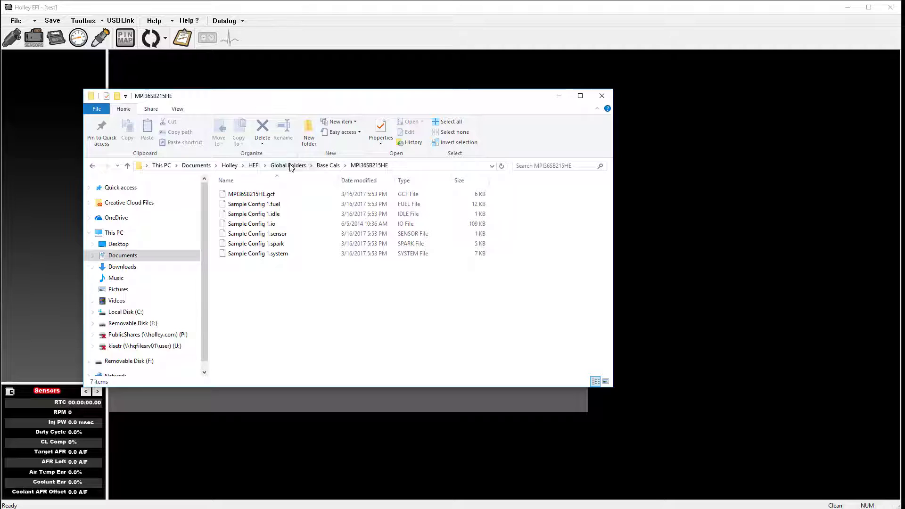
Step: Compress the MPI36SB215HE folder into MPI36SB215HE.zip in Base Cals
click(328, 165)
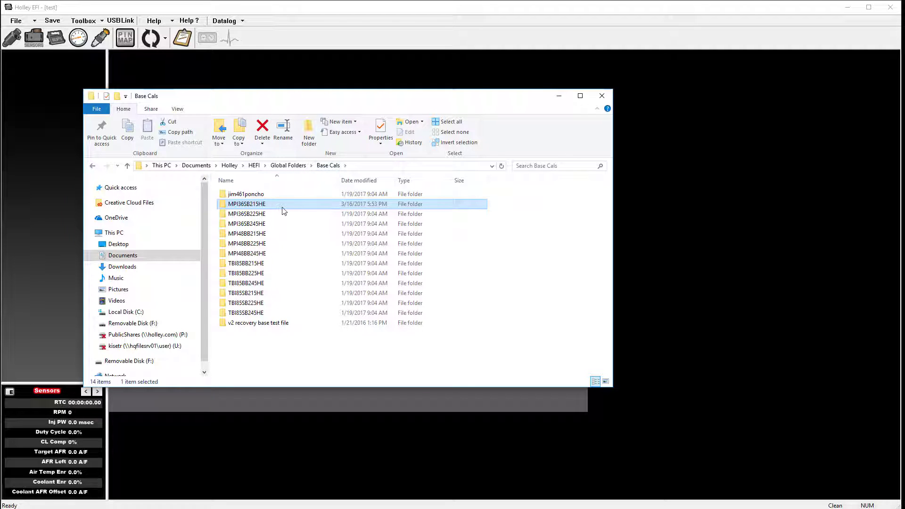
right_click(277, 210)
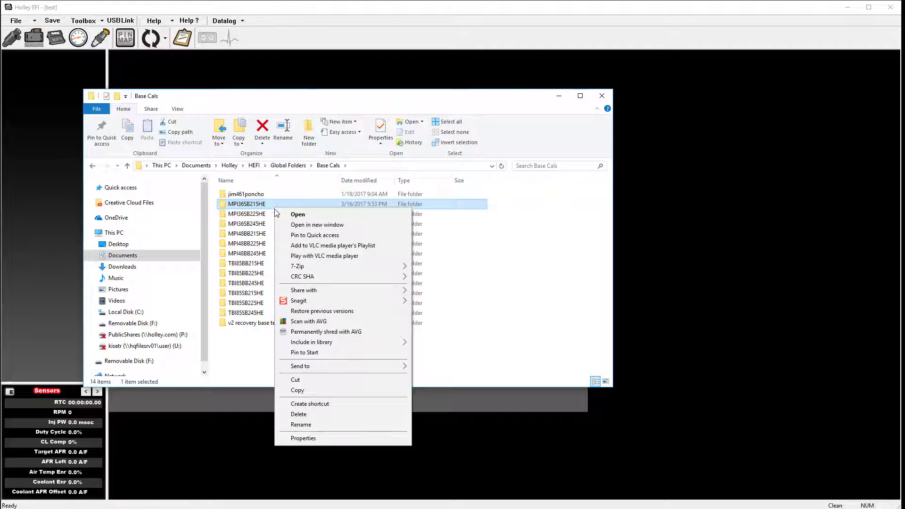
mouse_move(327, 367)
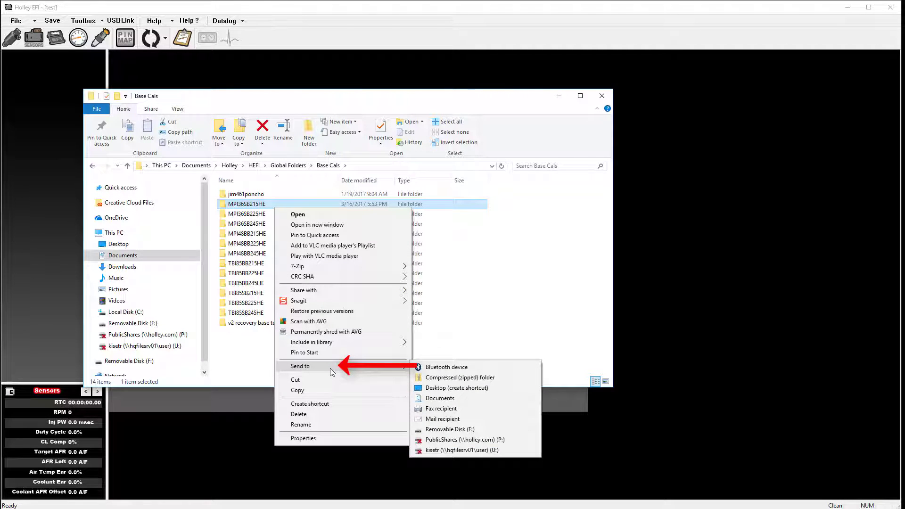
click(471, 378)
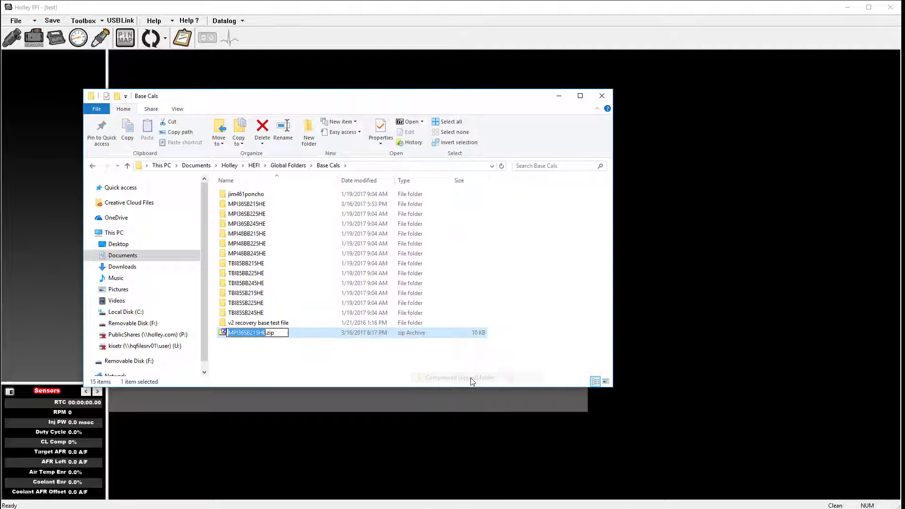
click(357, 375)
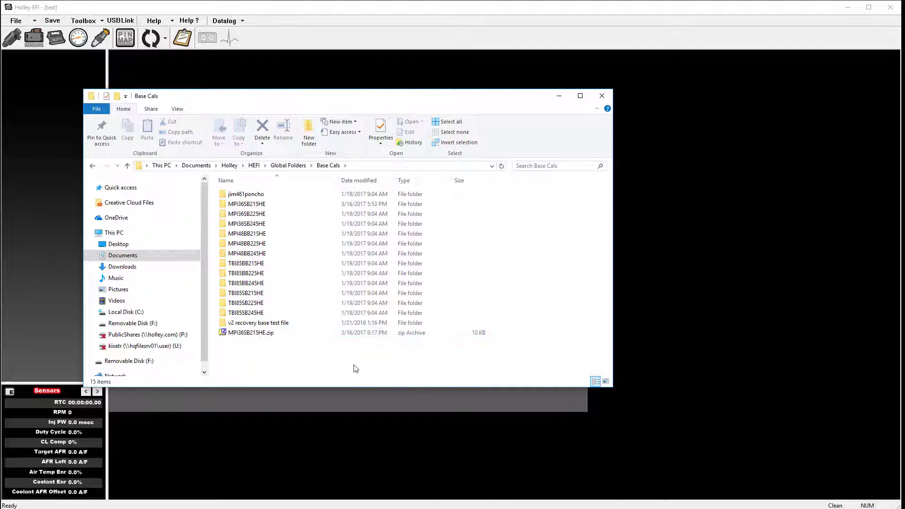
Step: Send MPI36SB215HE.zip to a mail recipient as an e-mail attachment
right_click(223, 335)
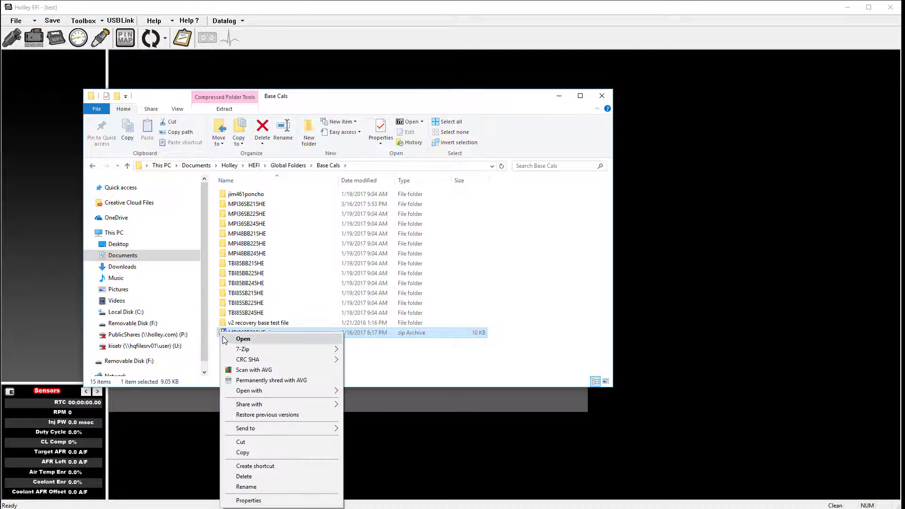
mouse_move(268, 430)
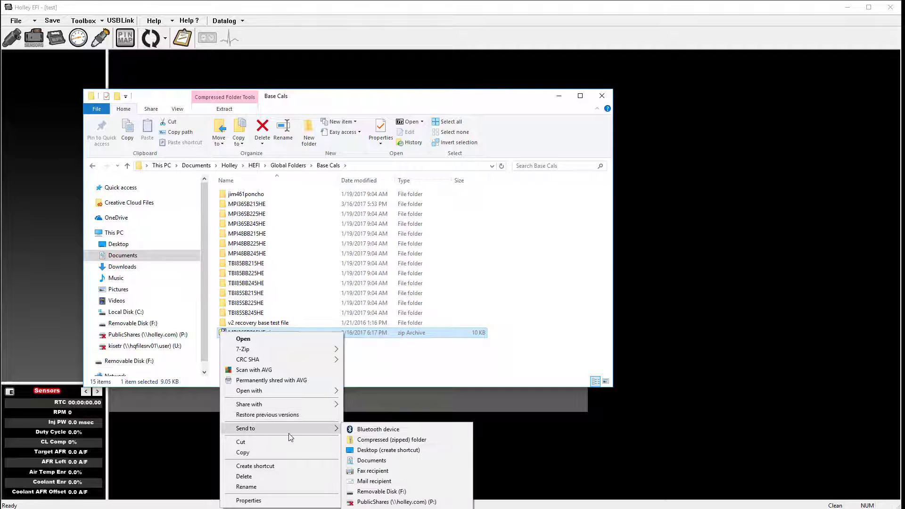
click(374, 481)
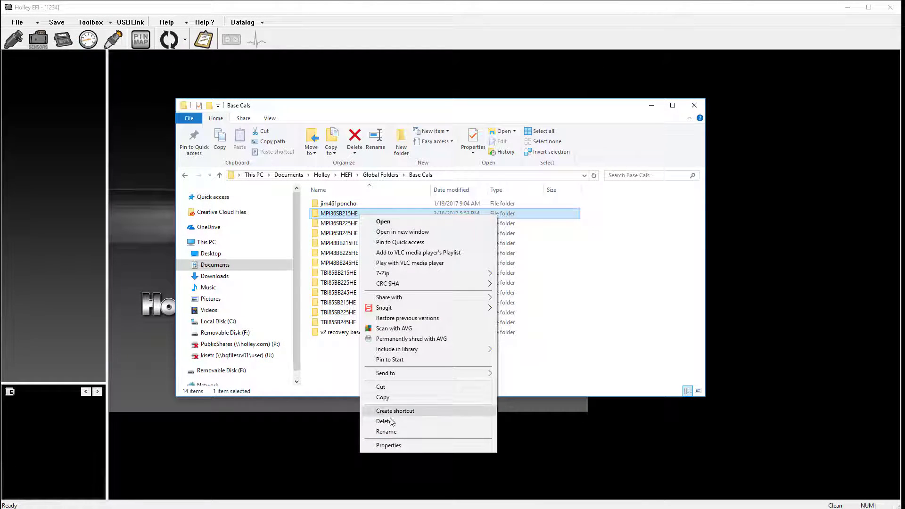
Step: Open the MPI36SB215HE folder, select MPI36SB215HE.gcf, then close File Explorer
click(386, 432)
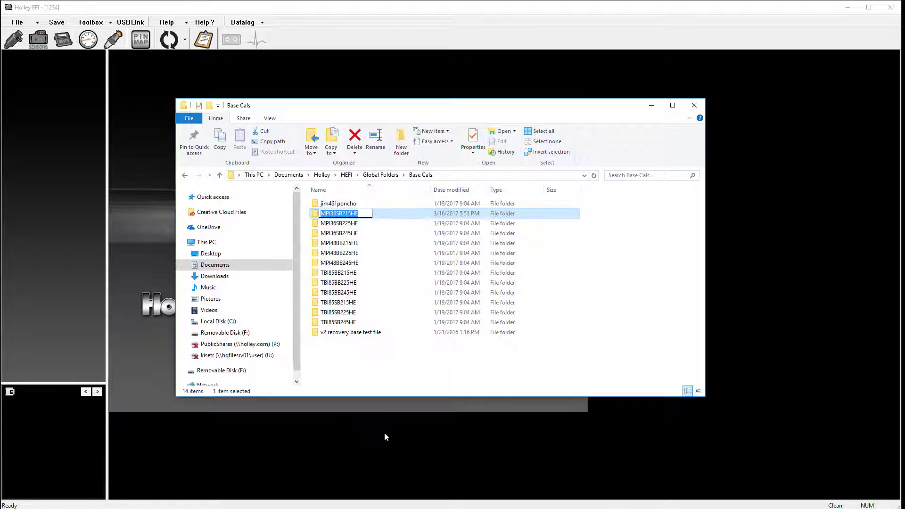
click(320, 215)
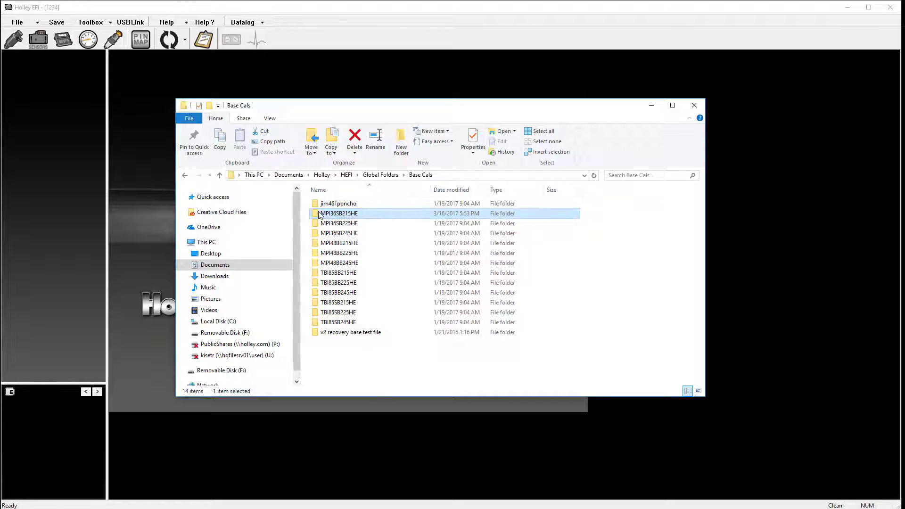
double_click(320, 214)
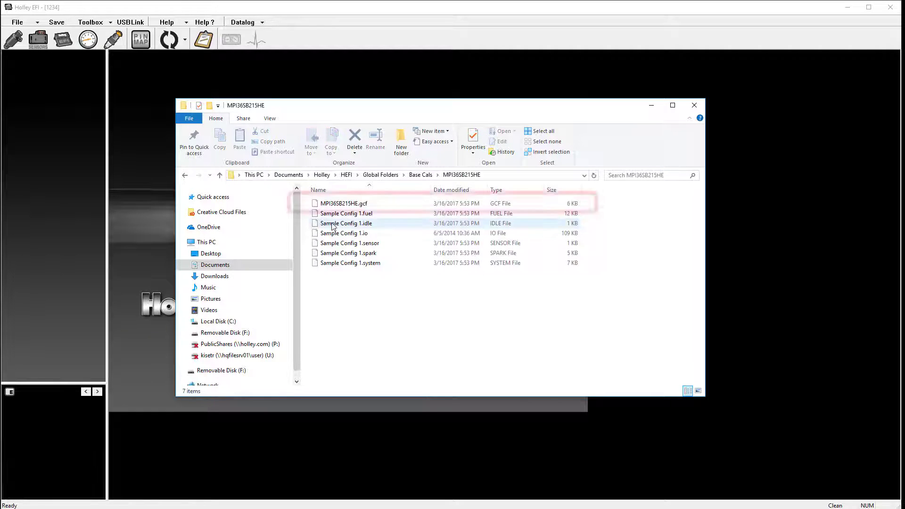
click(356, 205)
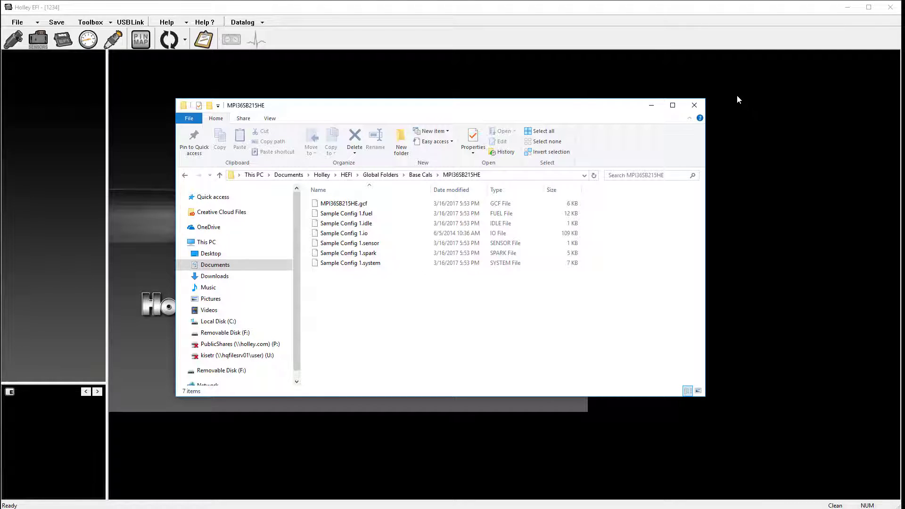
click(694, 105)
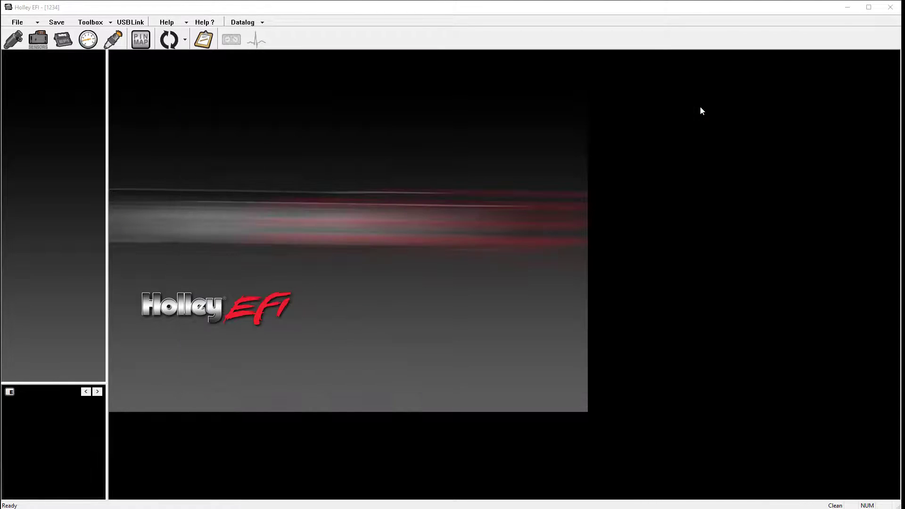
Step: Re-save the global folder under the name 1234 in Global Folders
click(17, 22)
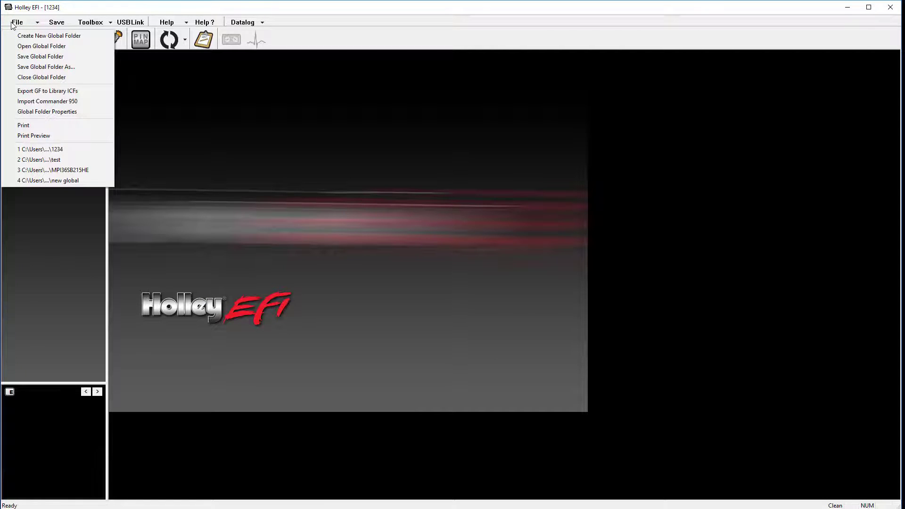
click(41, 66)
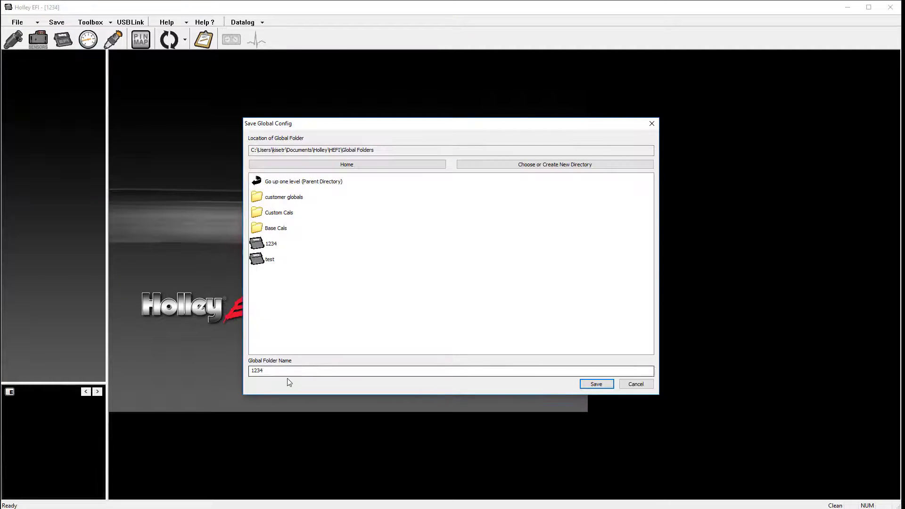
click(601, 384)
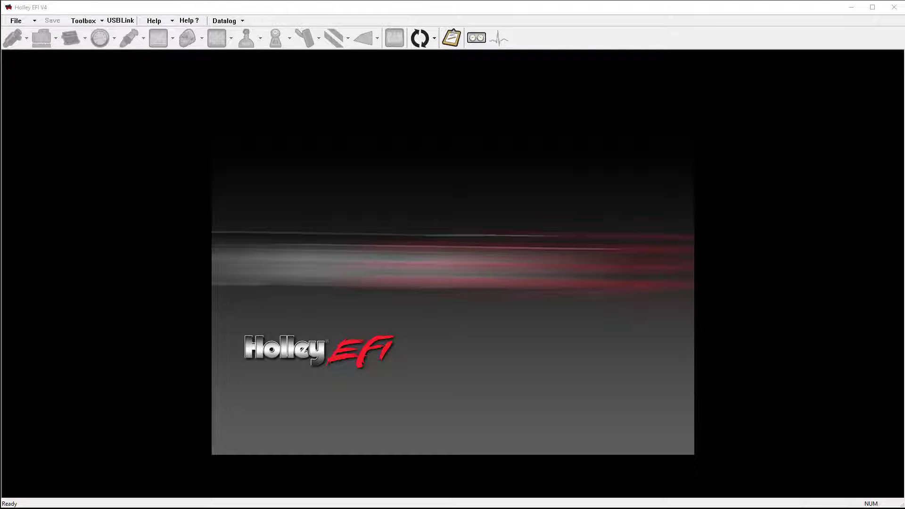
Step: Read the 454BB42LB02-02-17.hefi info text in HEFI V4\Global Files\Base Cals, then close it
key(alt+Tab)
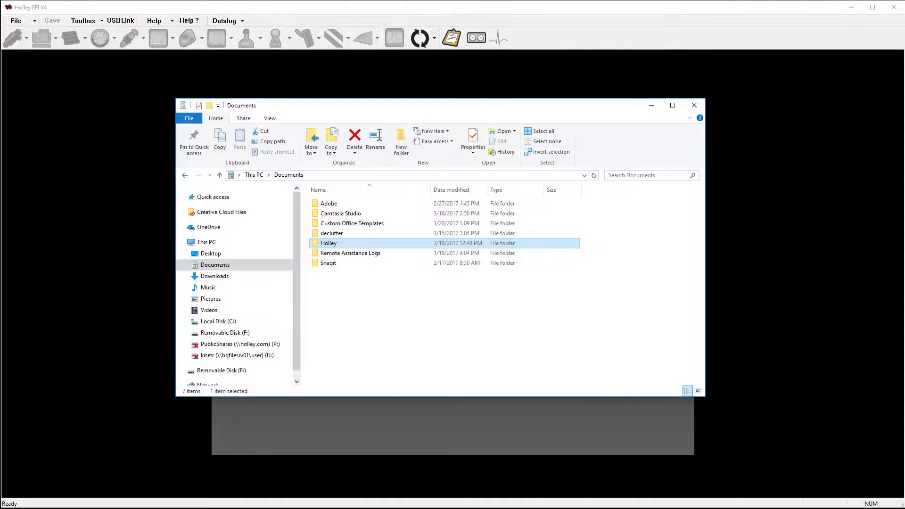
double_click(333, 245)
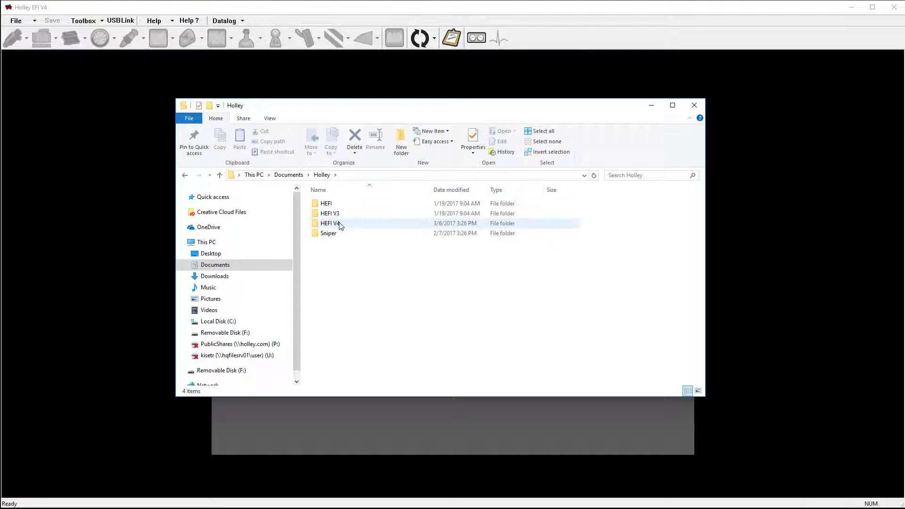
double_click(341, 224)
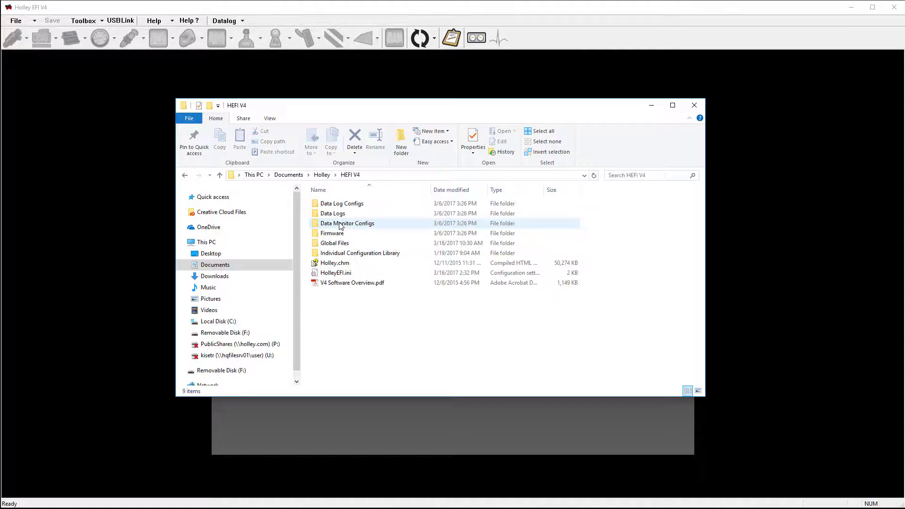
double_click(340, 244)
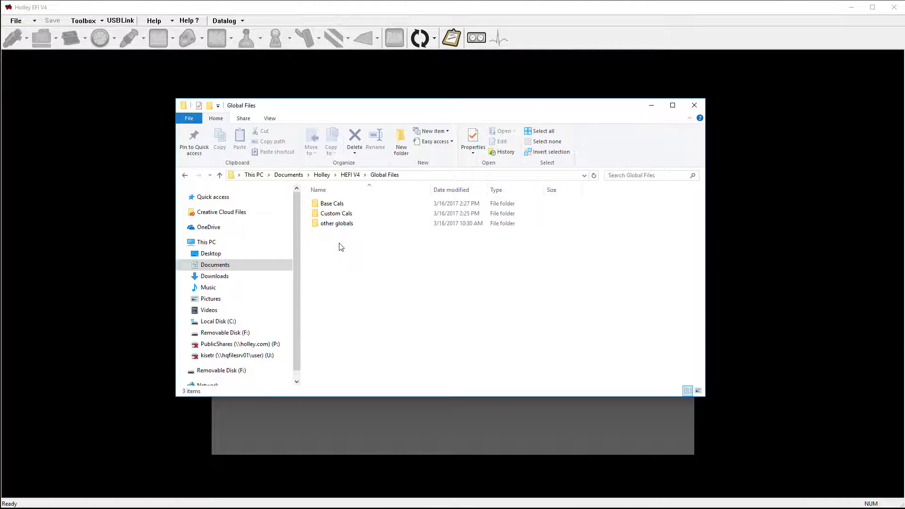
double_click(344, 206)
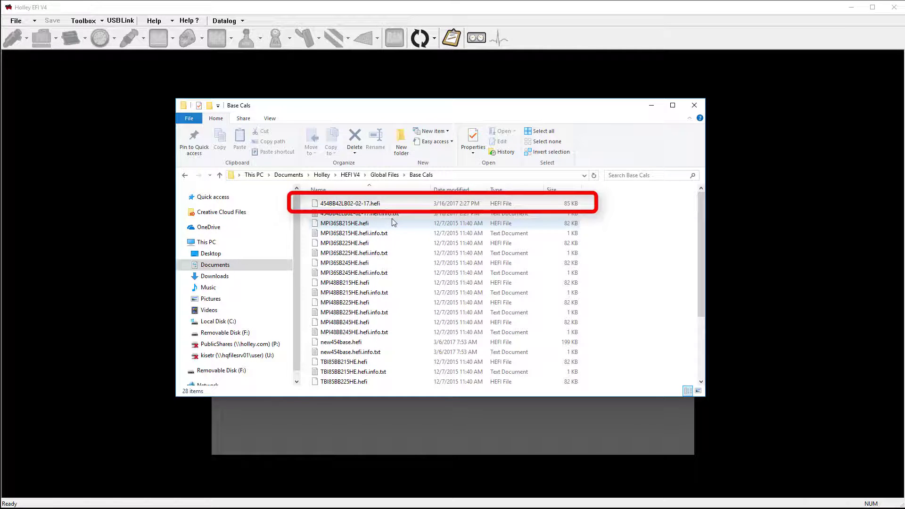
double_click(358, 213)
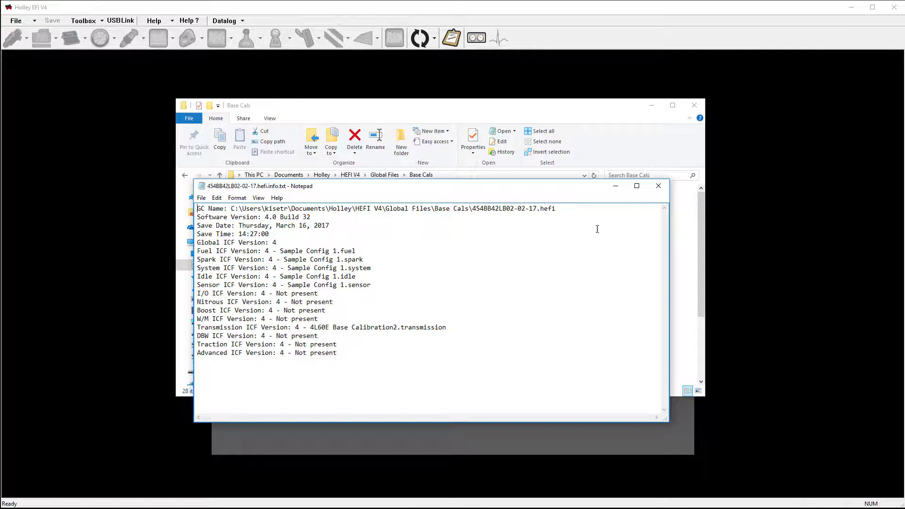
click(664, 189)
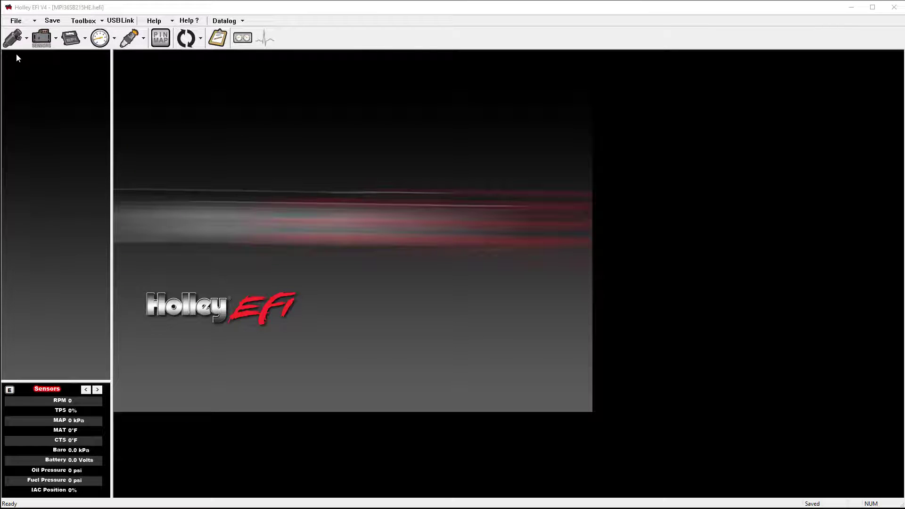
Step: Save the open global file as a new copy named 12345.hefi, keeping Base Cals as the folder
click(18, 22)
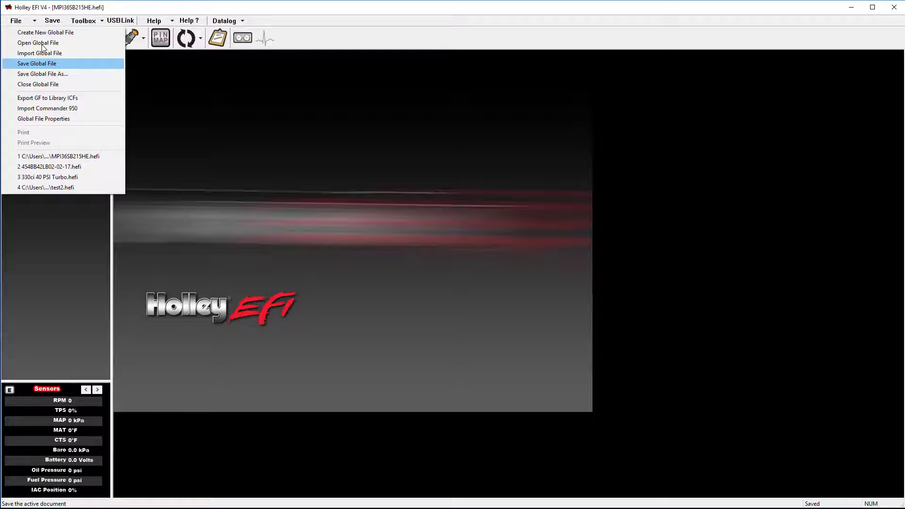
click(54, 74)
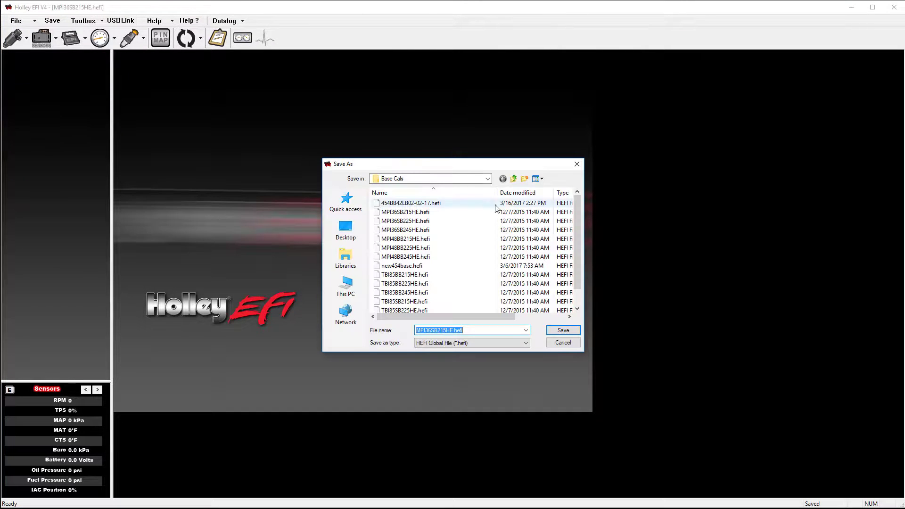
click(488, 179)
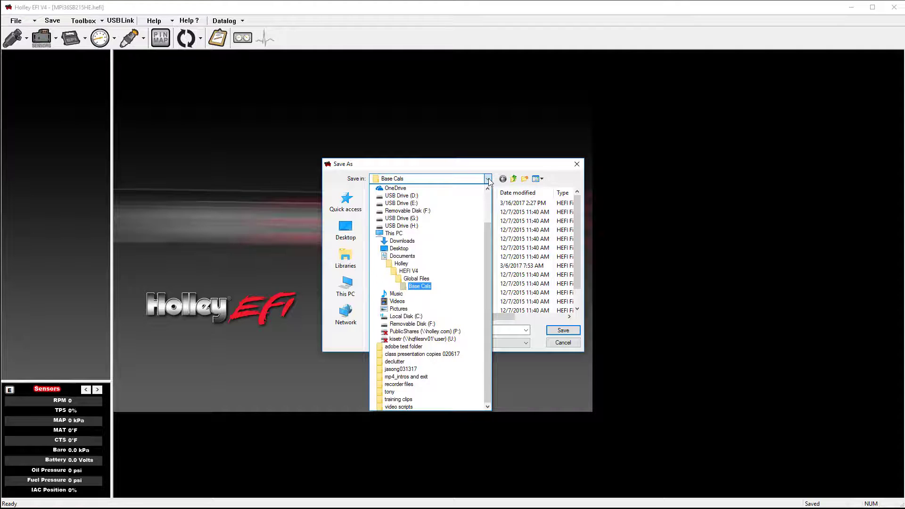
click(488, 180)
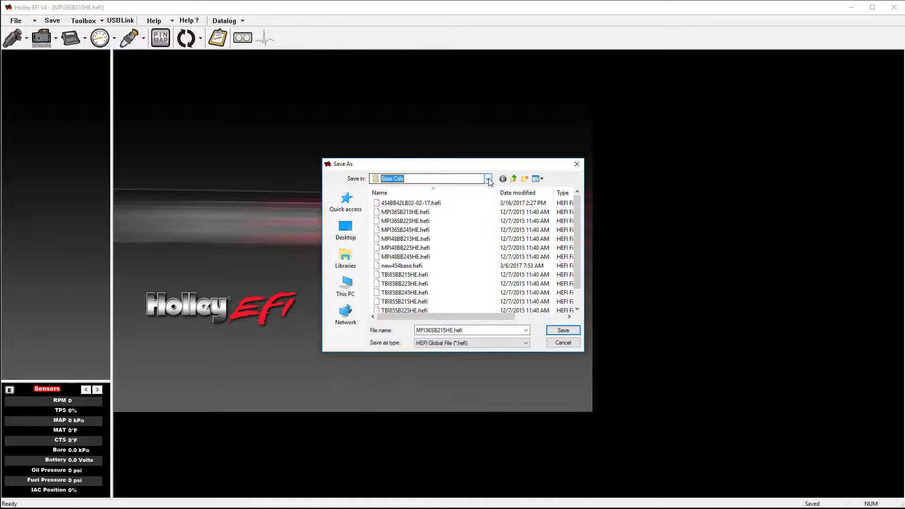
double_click(475, 330)
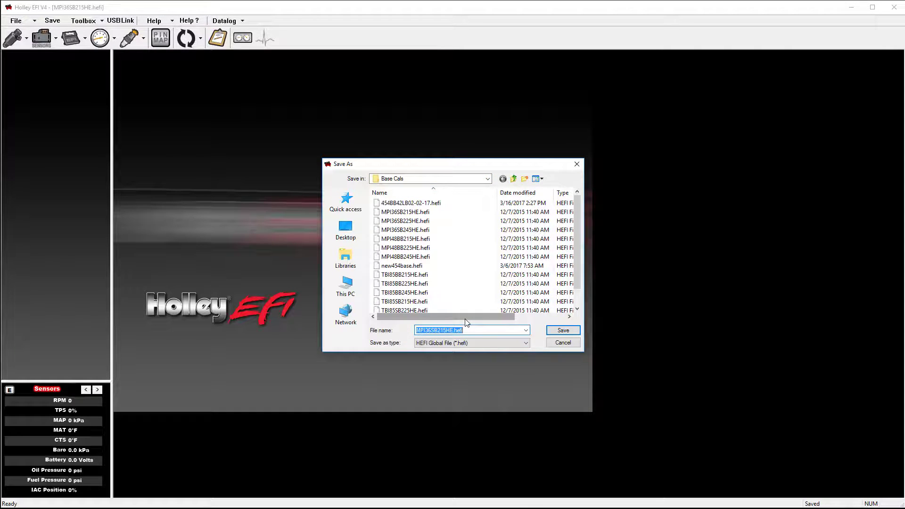
text(12345)
key(Return)
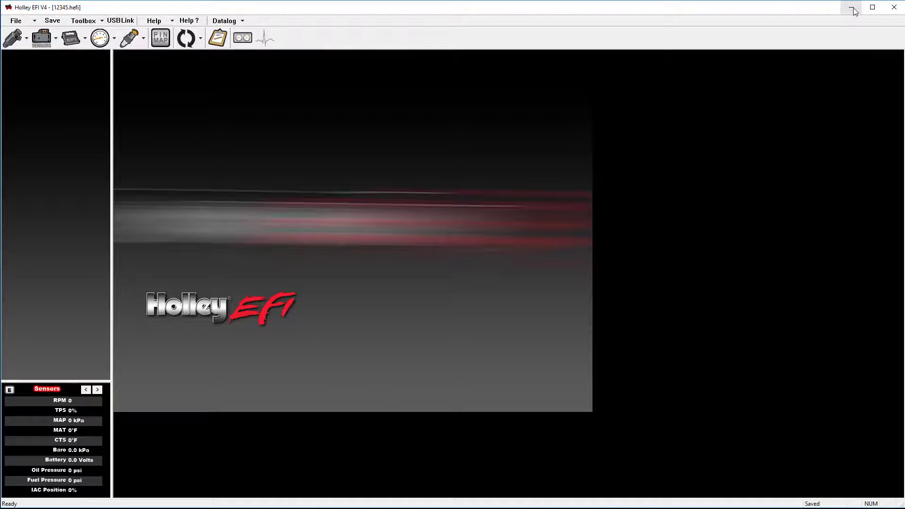
Step: Create a desktop folder named New folder, move 302 Ford Turbo.hefi into it, and open it
click(854, 11)
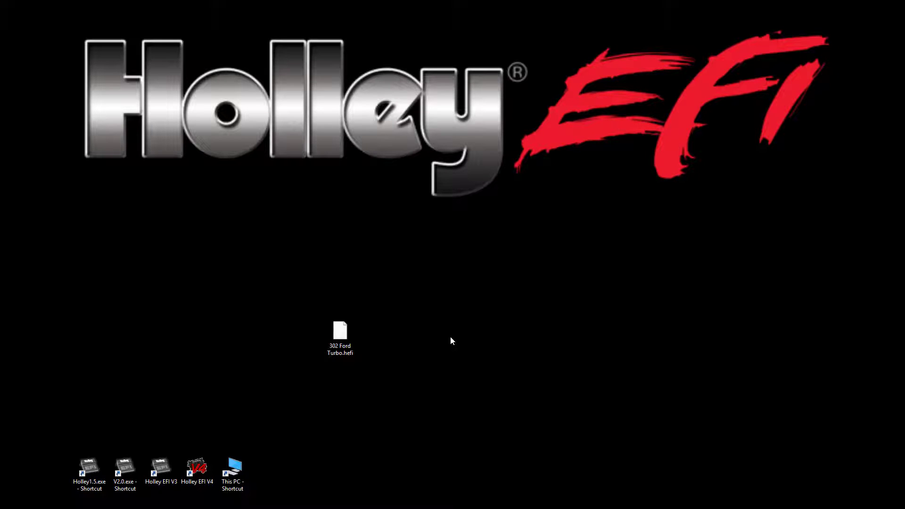
right_click(450, 337)
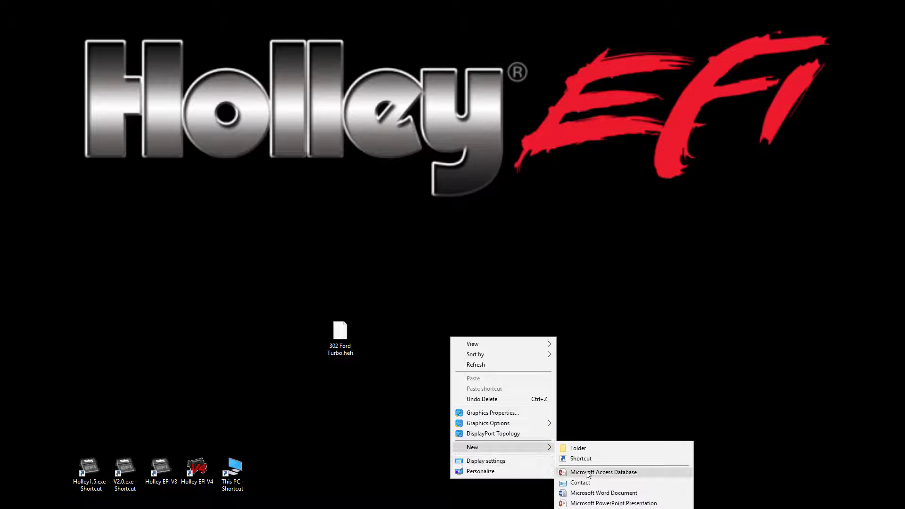
click(578, 448)
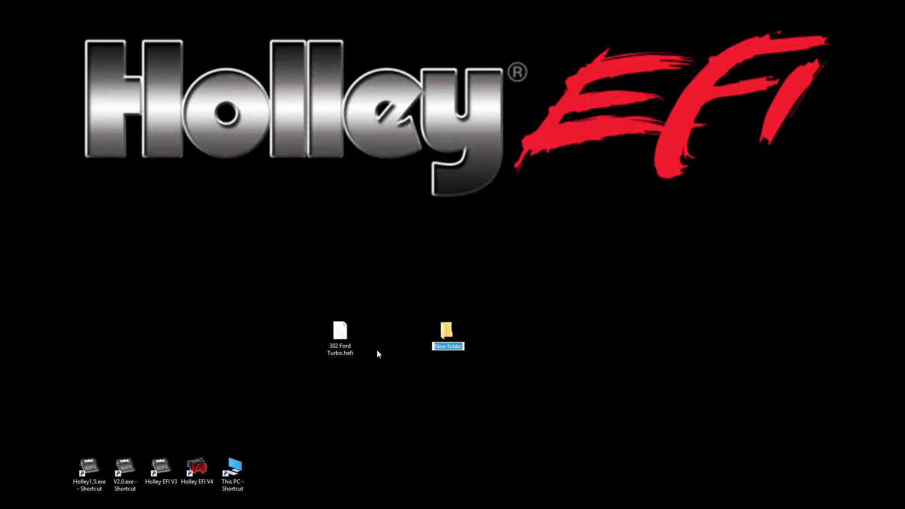
key(Return)
drag(339, 339, 451, 331)
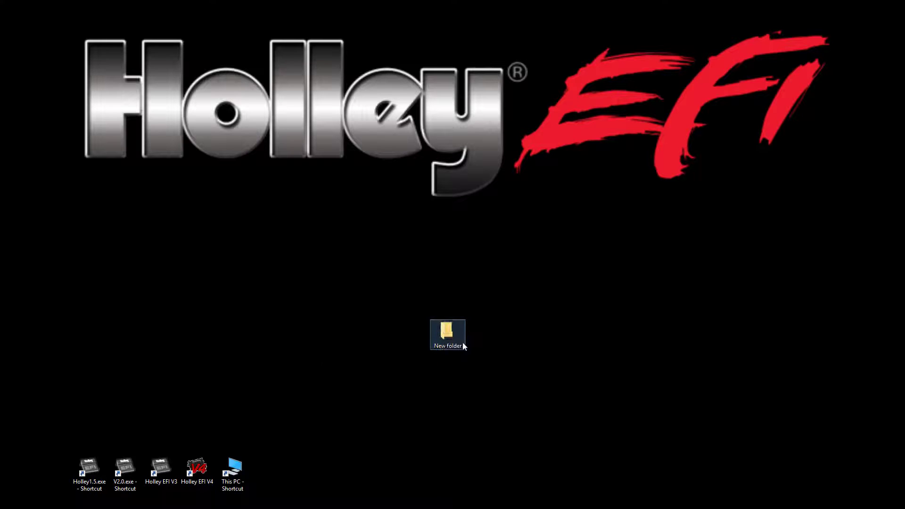
double_click(451, 332)
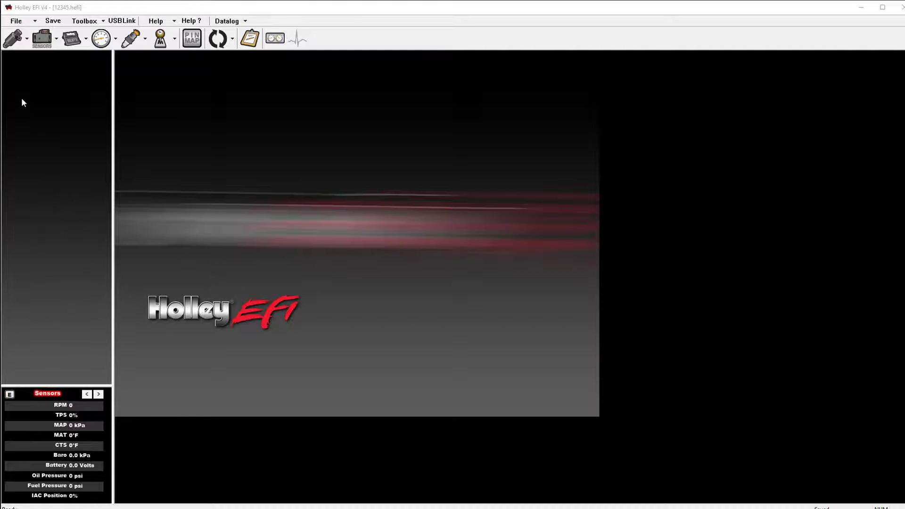
Step: Build a new global file from MPFI 410-502 ci fuel, GM LSx sensor, 5L Ford PWM IAC idle and Gen III HEMI system ICFs
click(28, 24)
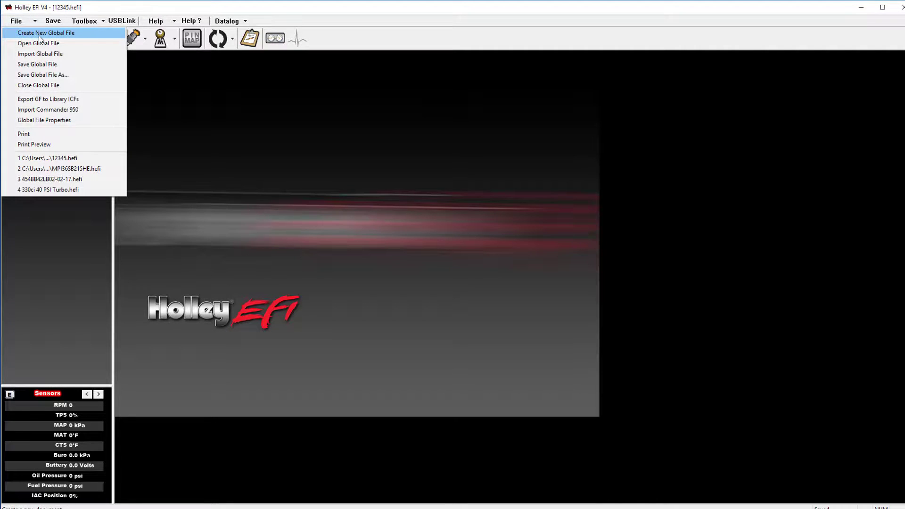
click(41, 33)
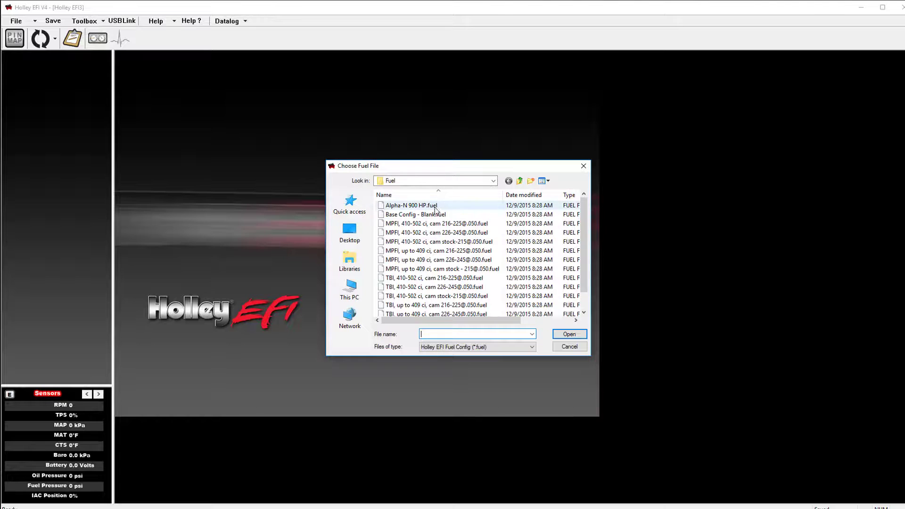
double_click(422, 225)
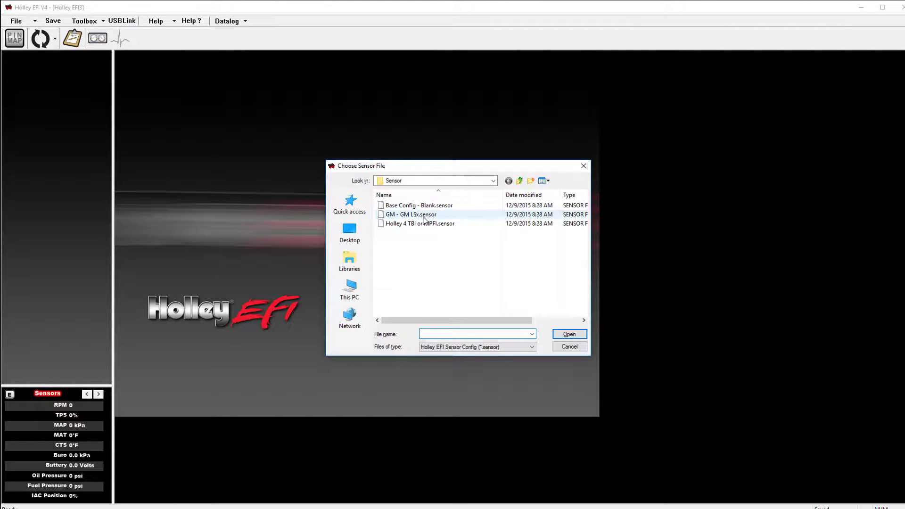
double_click(424, 215)
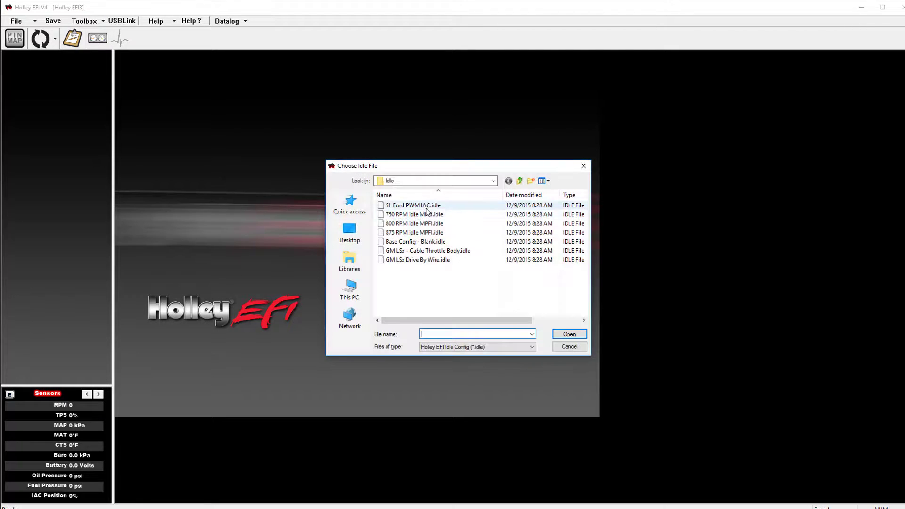
double_click(424, 206)
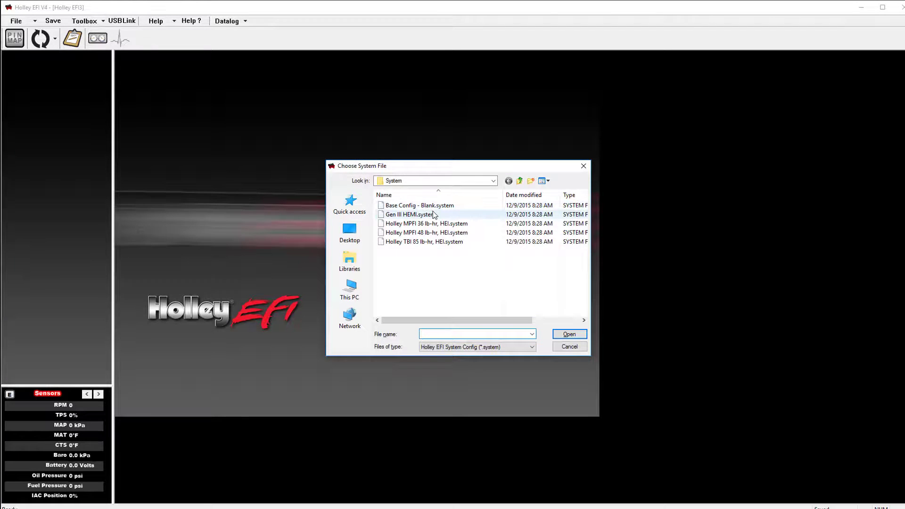
click(433, 216)
double_click(433, 216)
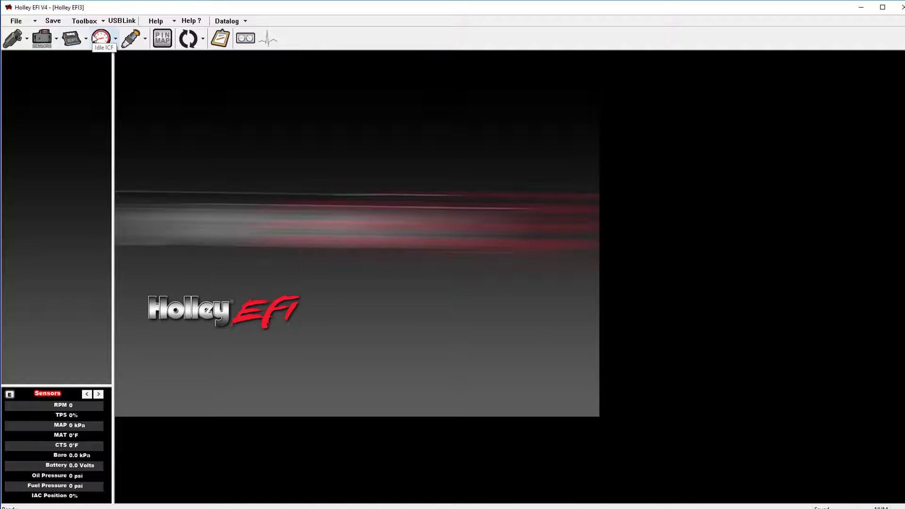
Step: Review the individual config options and dismiss them without making changes
click(82, 24)
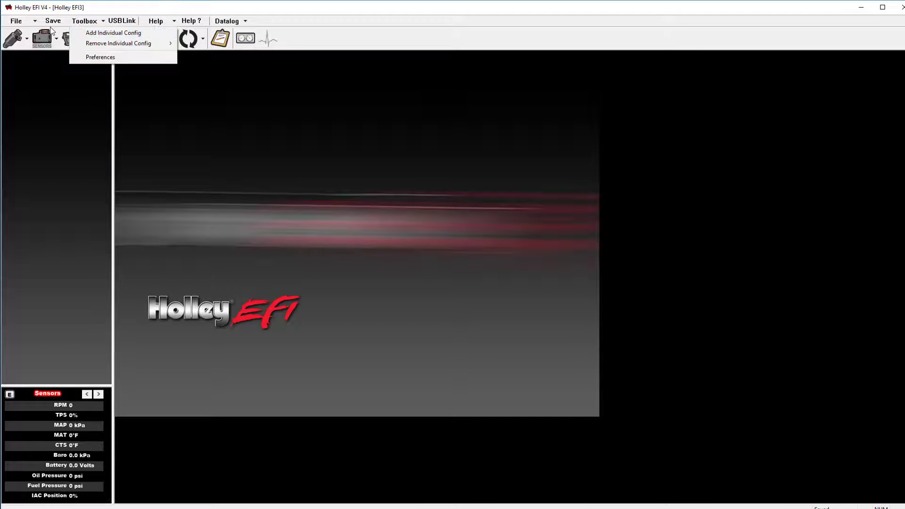
click(56, 86)
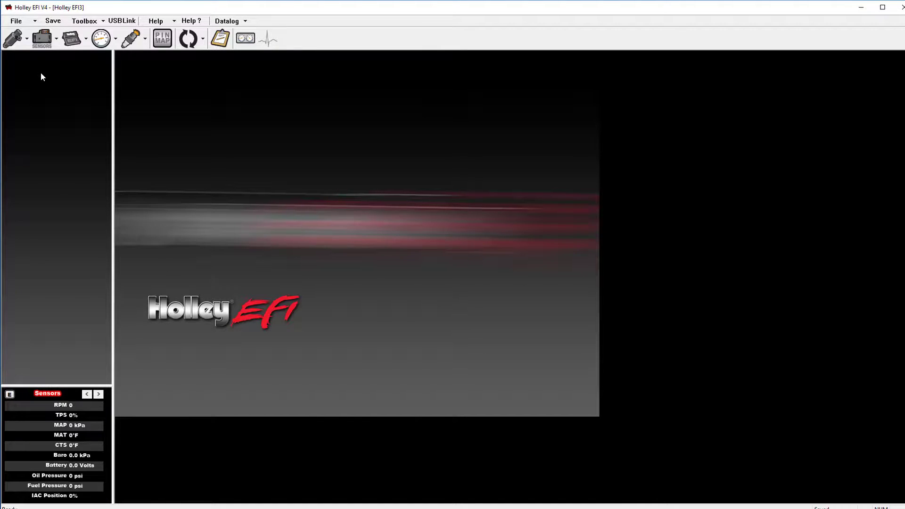
click(15, 22)
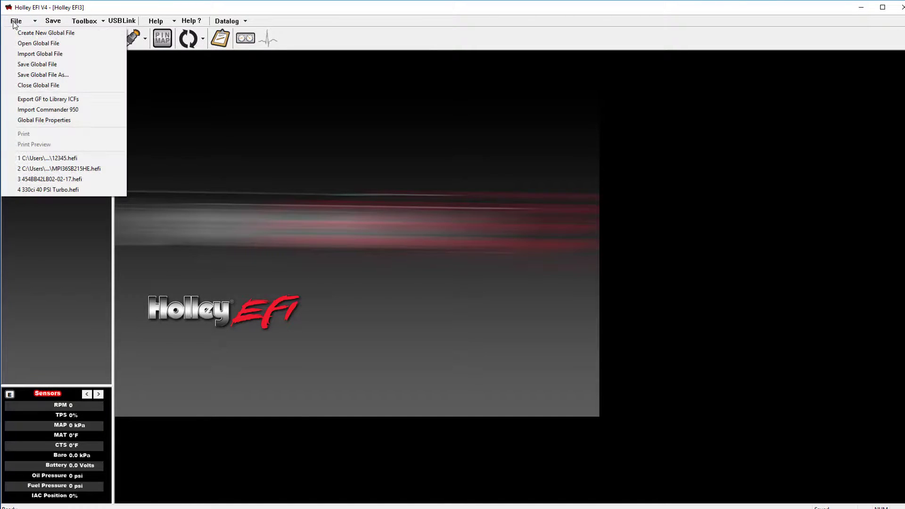
Step: Export the Fuel and Sensors ICFs to the library, renaming the Sensors export to a
click(66, 99)
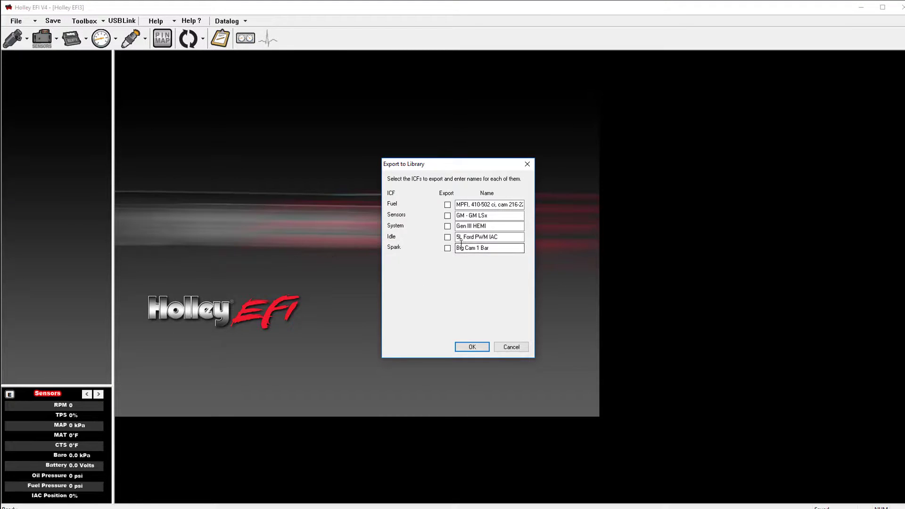
click(447, 205)
click(447, 216)
drag(488, 215, 536, 211)
text(a)
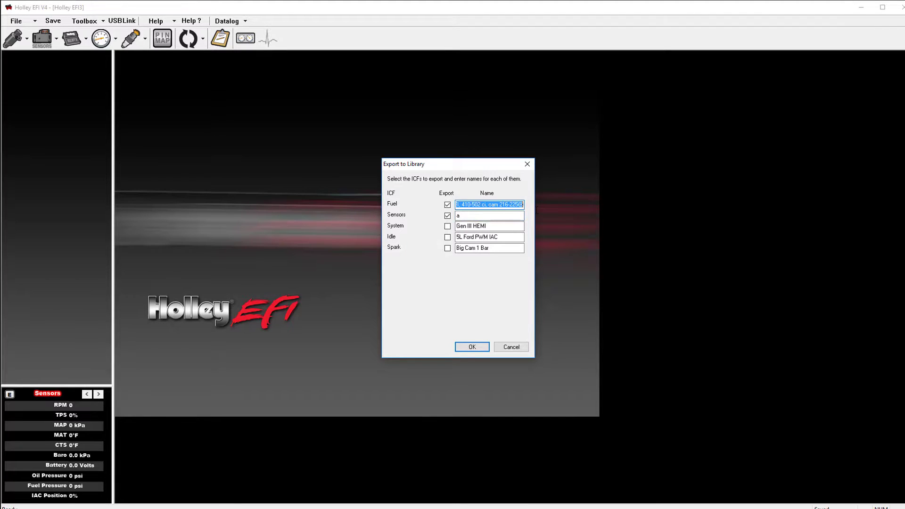
click(472, 347)
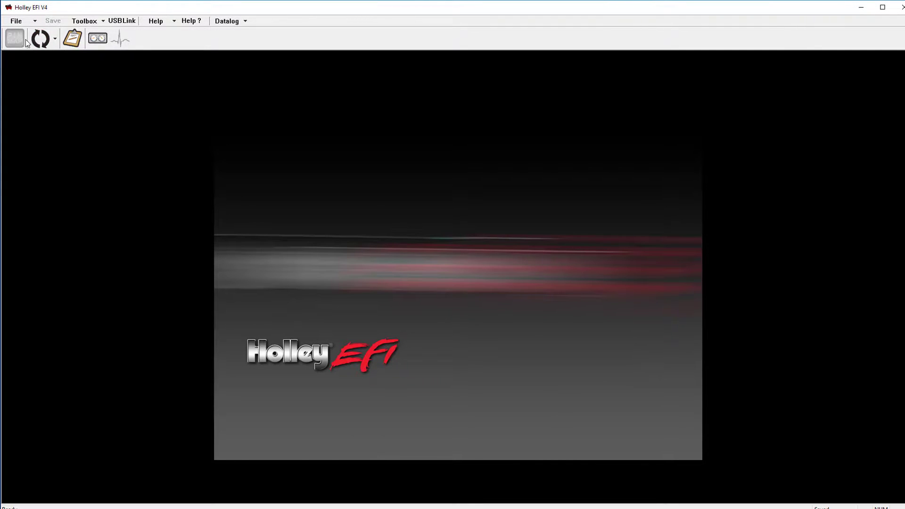
Step: Create a global file from a.fuel, a.sensor, 750 RPM MPFI idle, Holley TBI 85 lb-hr HEI system and Big Cam 1 Bar spark
click(17, 21)
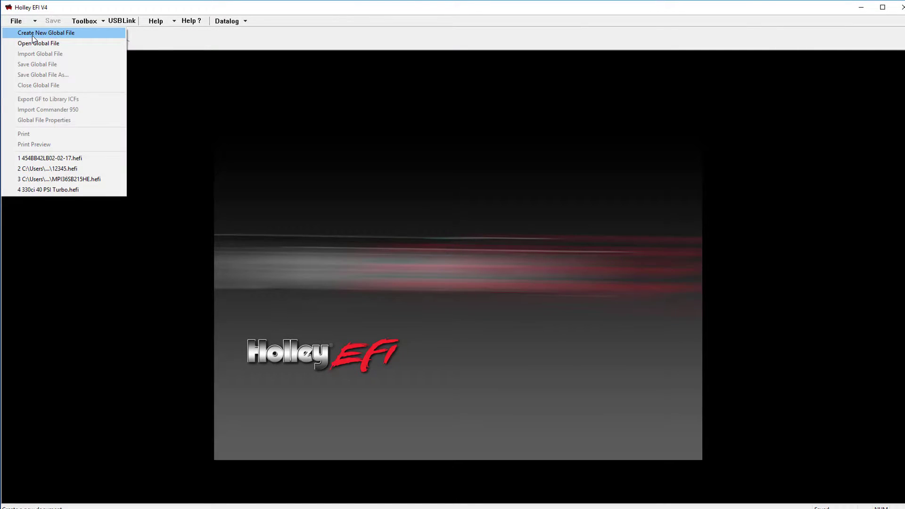
click(33, 34)
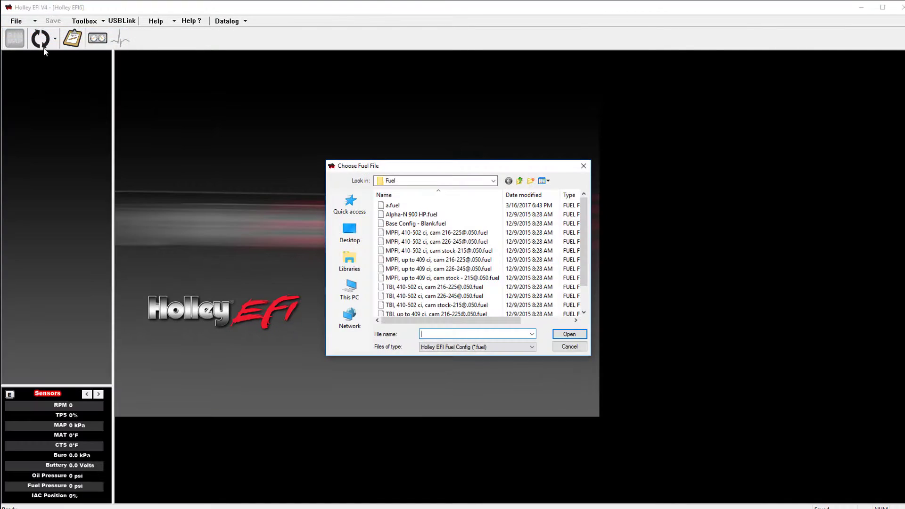
double_click(408, 207)
double_click(408, 207)
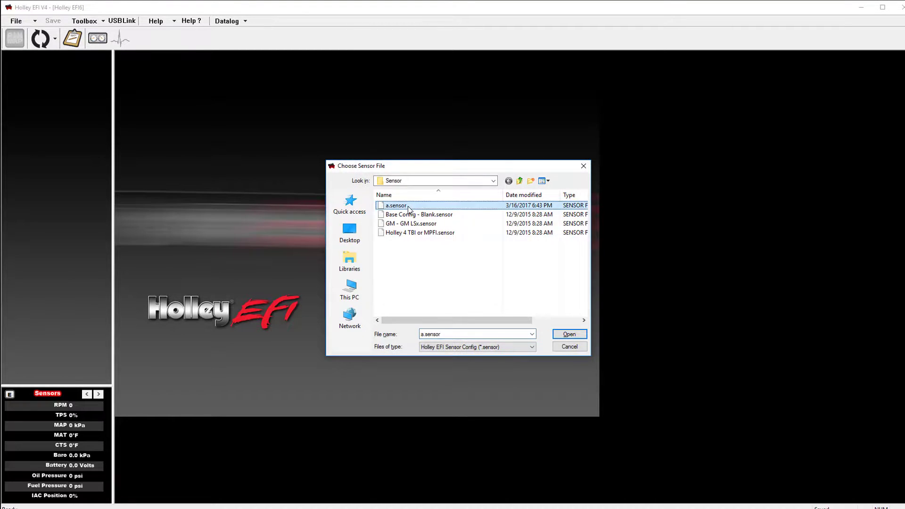
double_click(413, 216)
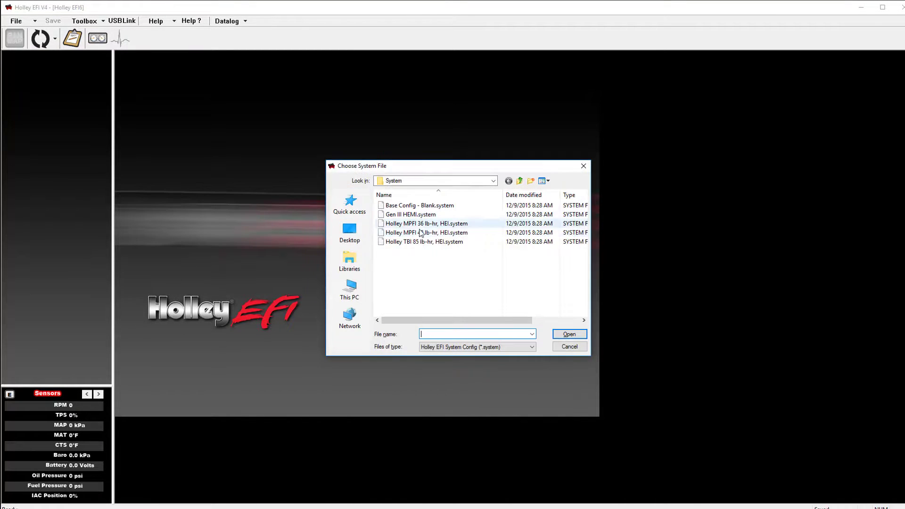
double_click(420, 242)
double_click(426, 234)
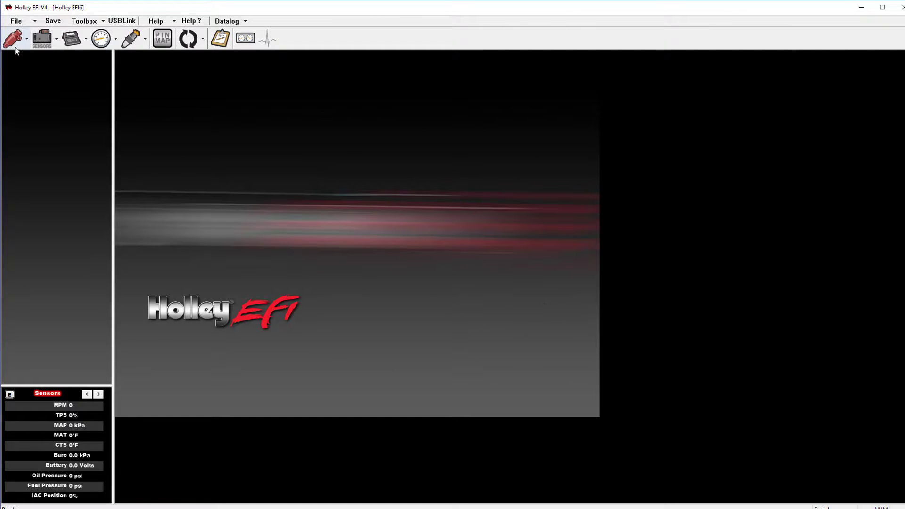
Step: View Global File Properties to confirm the a fuel and a sensor ICFs plus system, idle and spark
click(17, 21)
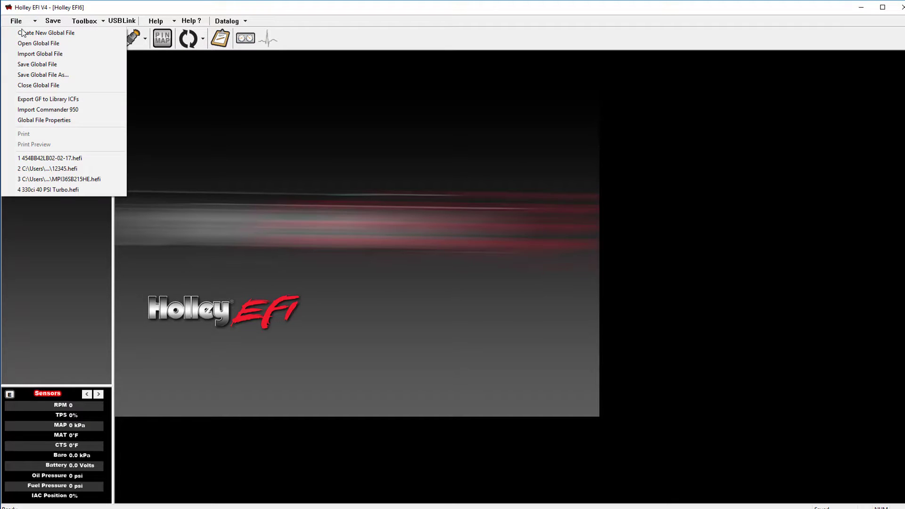
click(83, 120)
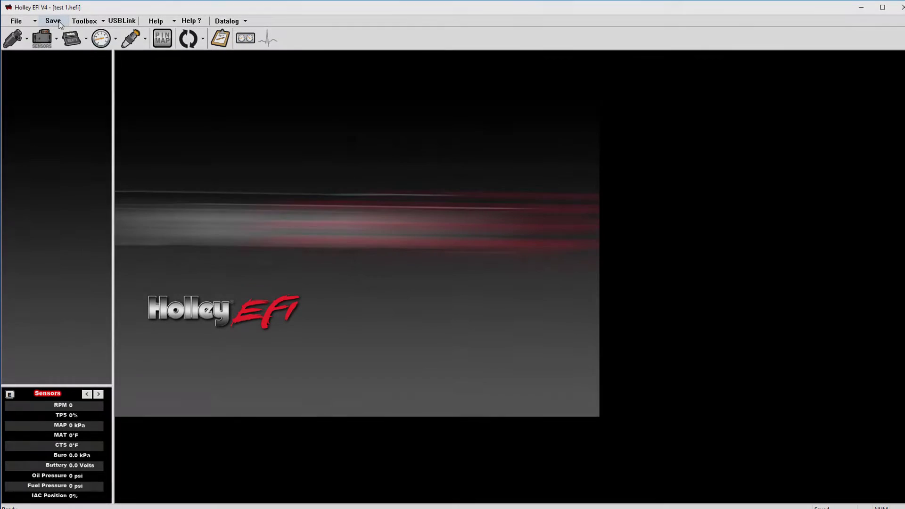
click(15, 21)
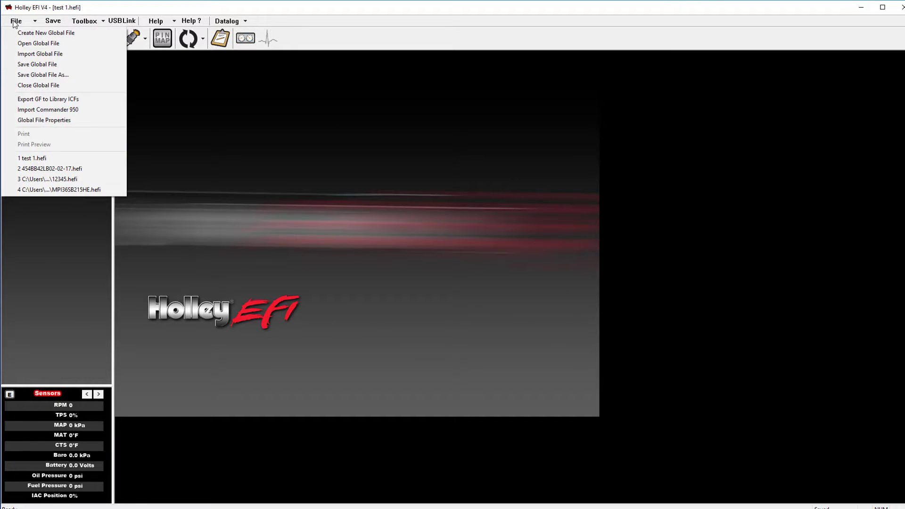
Step: Save a copy of the global file named test2.hefi in the Global Files folder
click(52, 75)
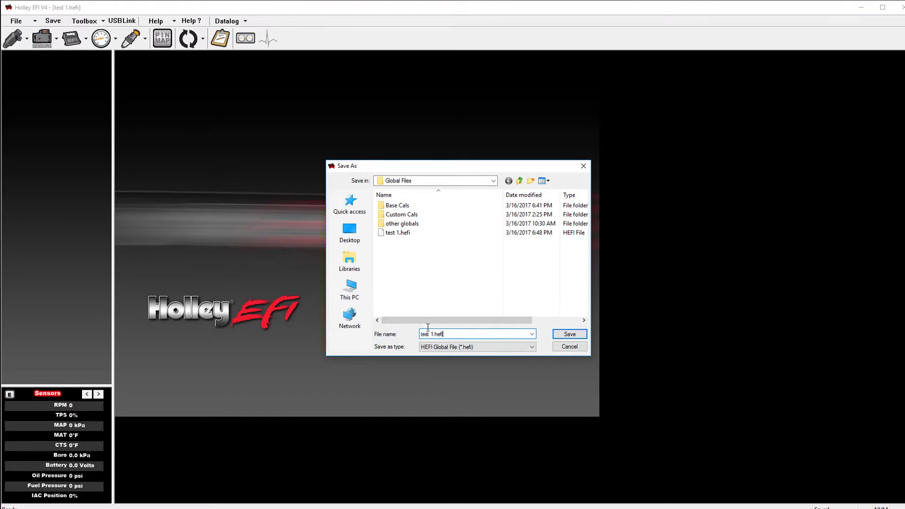
text(te)
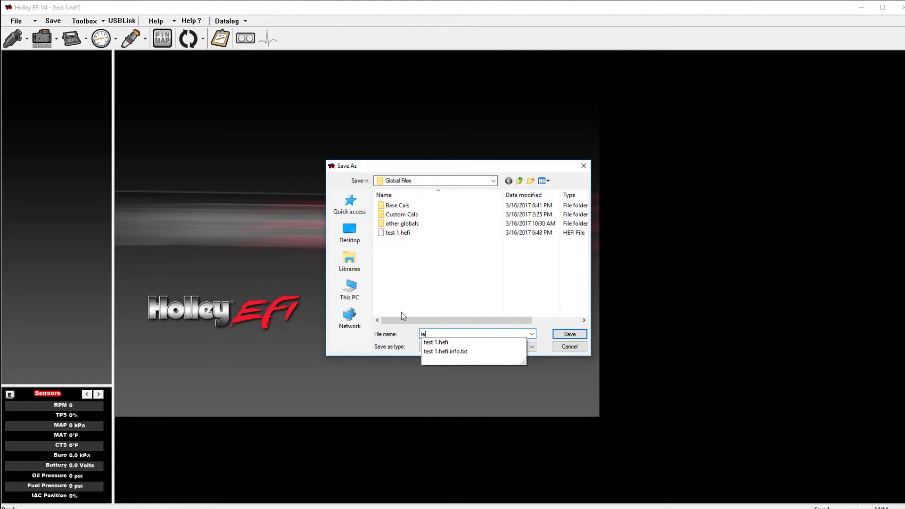
text(st2)
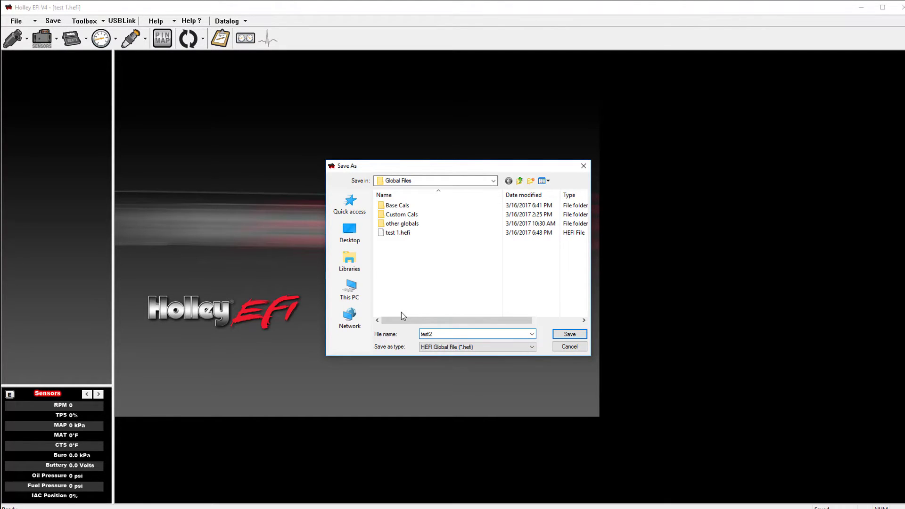
key(Return)
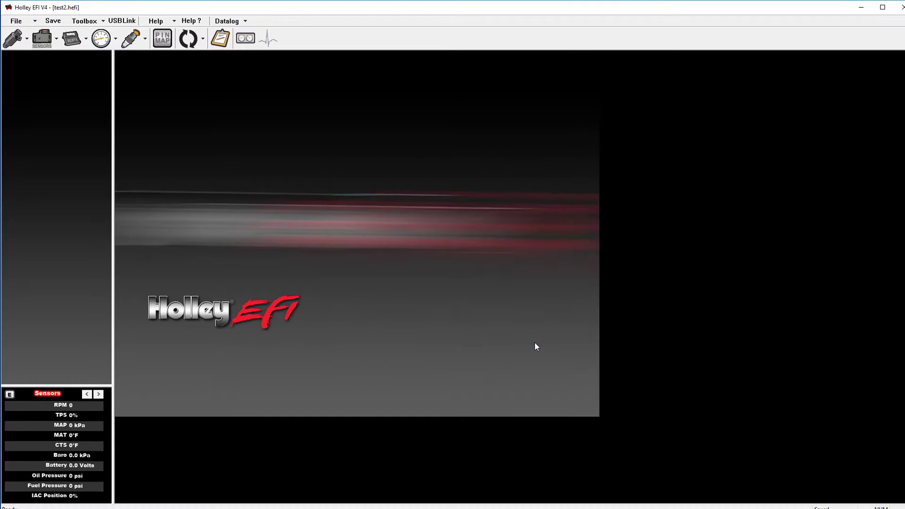